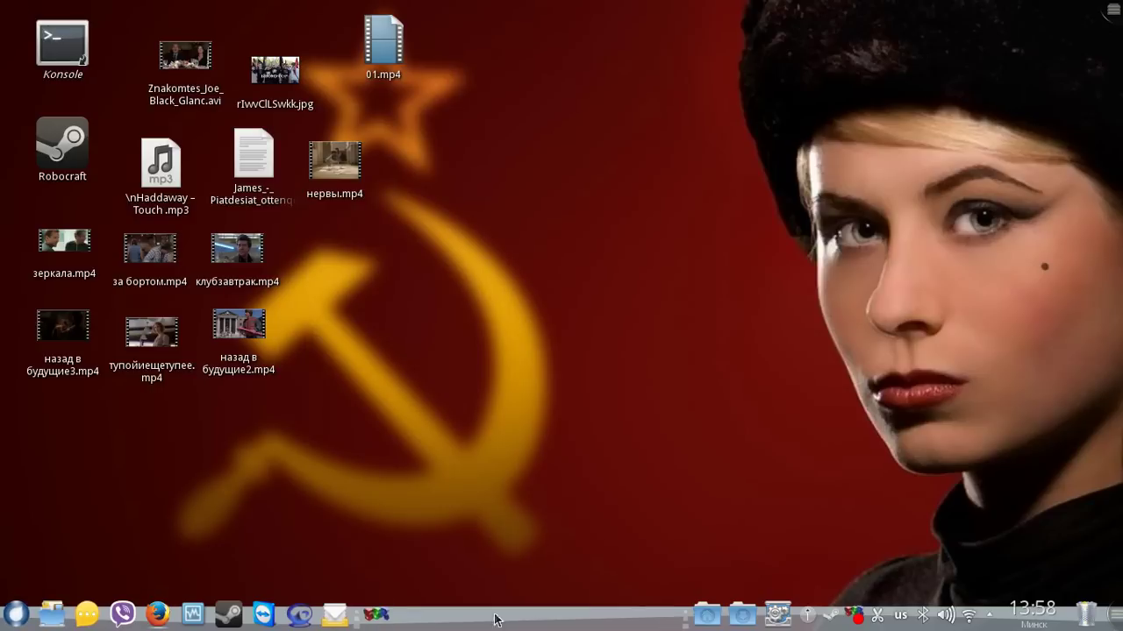
{"action": "right_click", "coordinate": [1087, 614]}
{"action": "left_click", "coordinate": [971, 555]}
{"action": "left_click", "coordinate": [687, 331]}
Open the desktop settings, look over the categories from appearance down to system administration, and close the window
{"action": "left_click", "coordinate": [777, 614]}
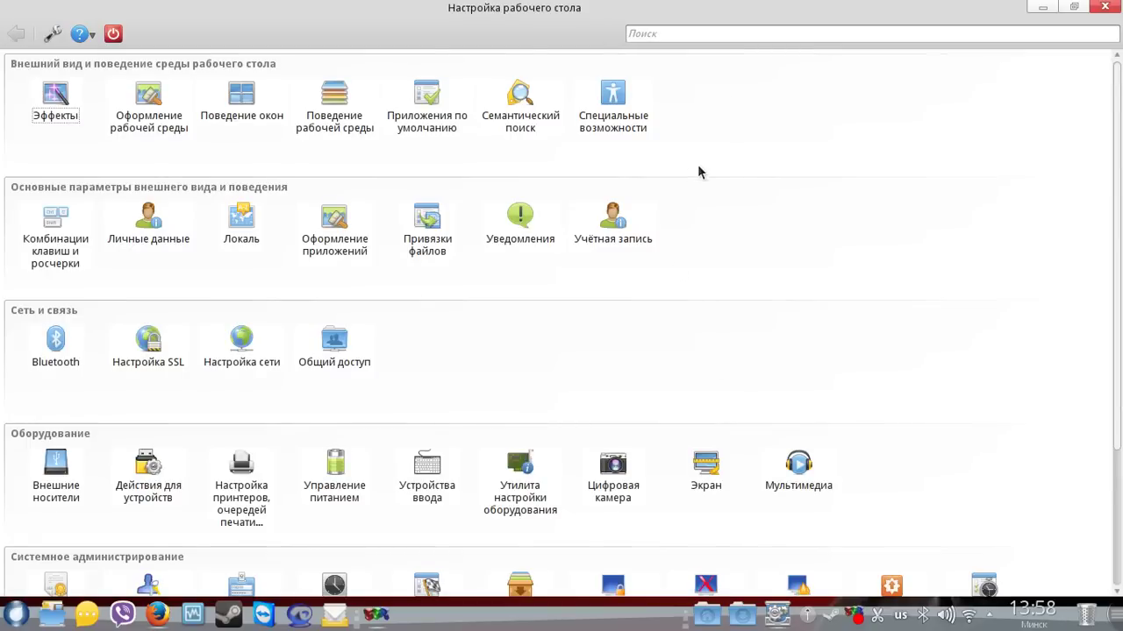
{"action": "scroll", "coordinate": [697, 160], "scroll_direction": "down", "scroll_amount": 3}
{"action": "scroll", "coordinate": [698, 177], "scroll_direction": "up", "scroll_amount": 3}
{"action": "scroll", "coordinate": [699, 243], "scroll_direction": "down", "scroll_amount": 2}
{"action": "scroll", "coordinate": [699, 242], "scroll_direction": "up", "scroll_amount": 2}
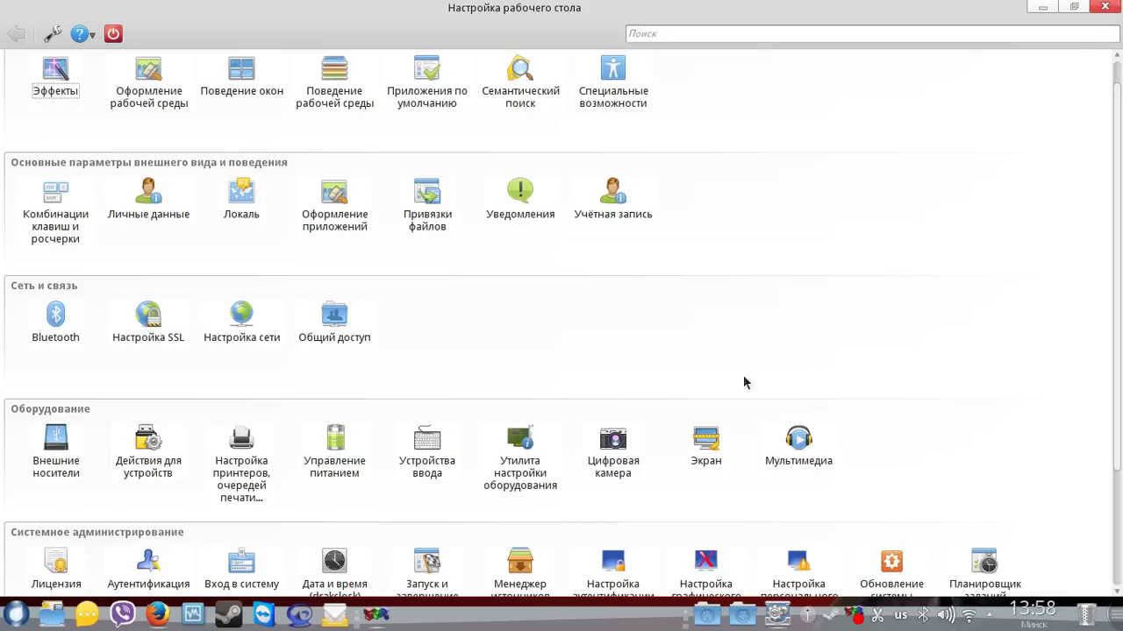
{"action": "left_click", "coordinate": [1102, 7]}
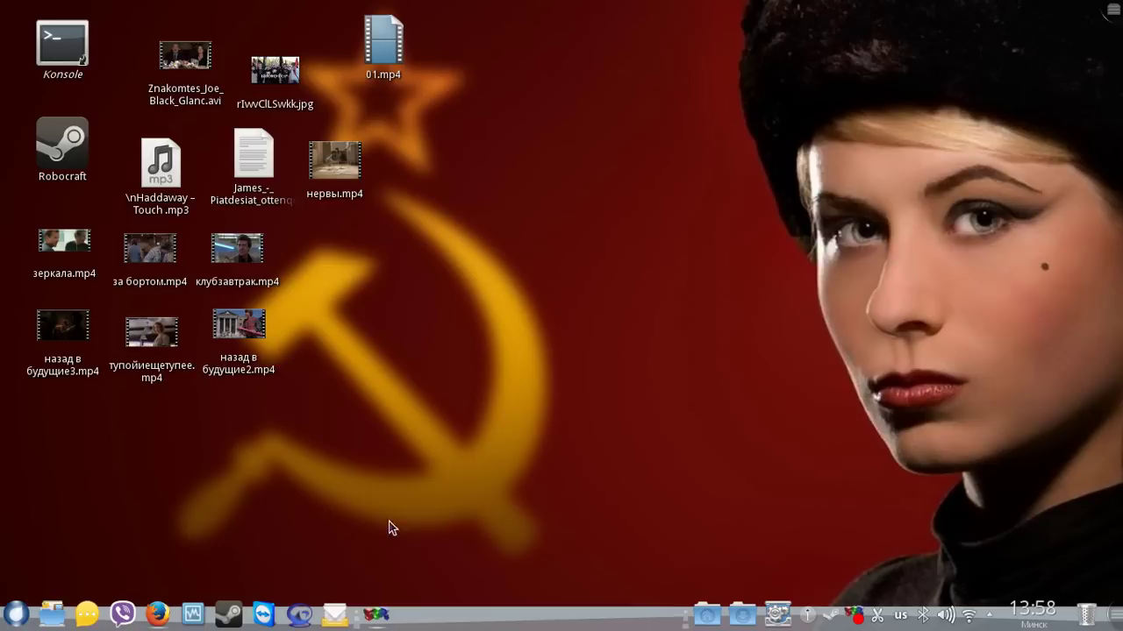
Open Steam, browse the store's front page down to the game listings, and close its window
{"action": "left_click", "coordinate": [226, 616]}
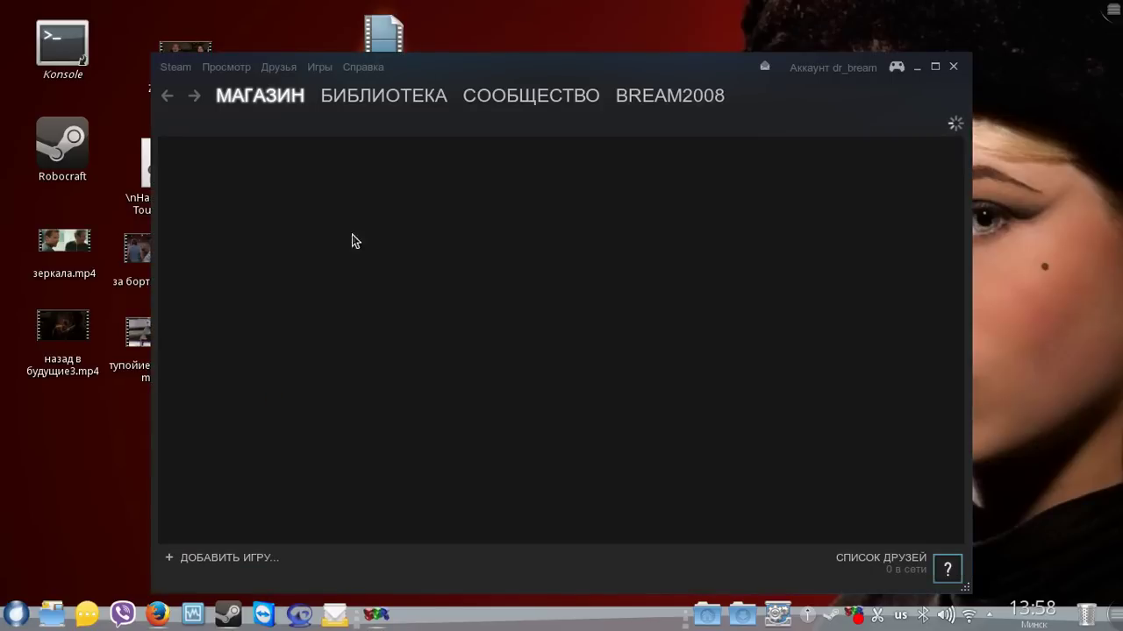
{"action": "left_click_drag", "start_coordinate": [591, 70], "coordinate": [509, 58]}
{"action": "mouse_move", "coordinate": [620, 101]}
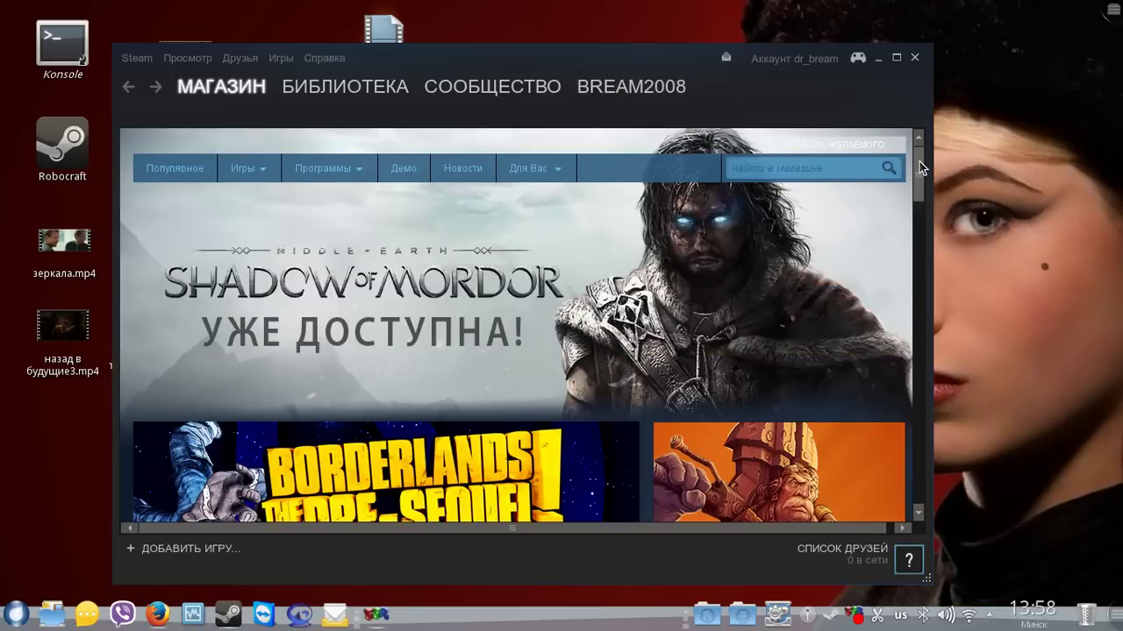
{"action": "left_click_drag", "start_coordinate": [919, 161], "coordinate": [920, 418]}
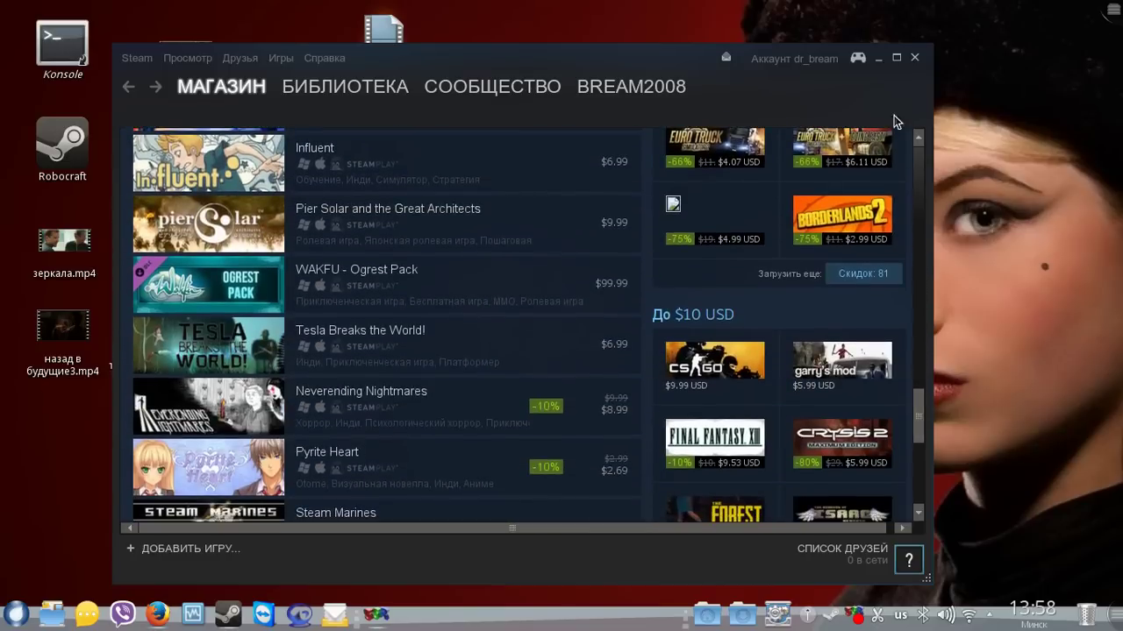
{"action": "left_click", "coordinate": [915, 59]}
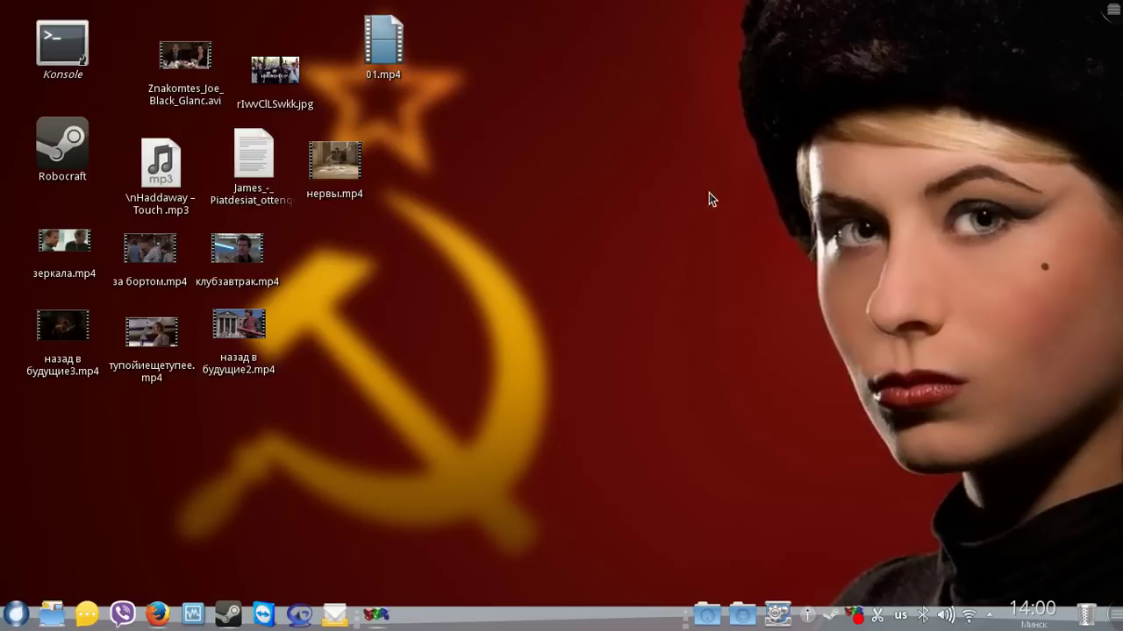
Preview the Znakom'tes_Dzho_Blek video from the dr folder stack and skip ahead in it
{"action": "left_click", "coordinate": [708, 617]}
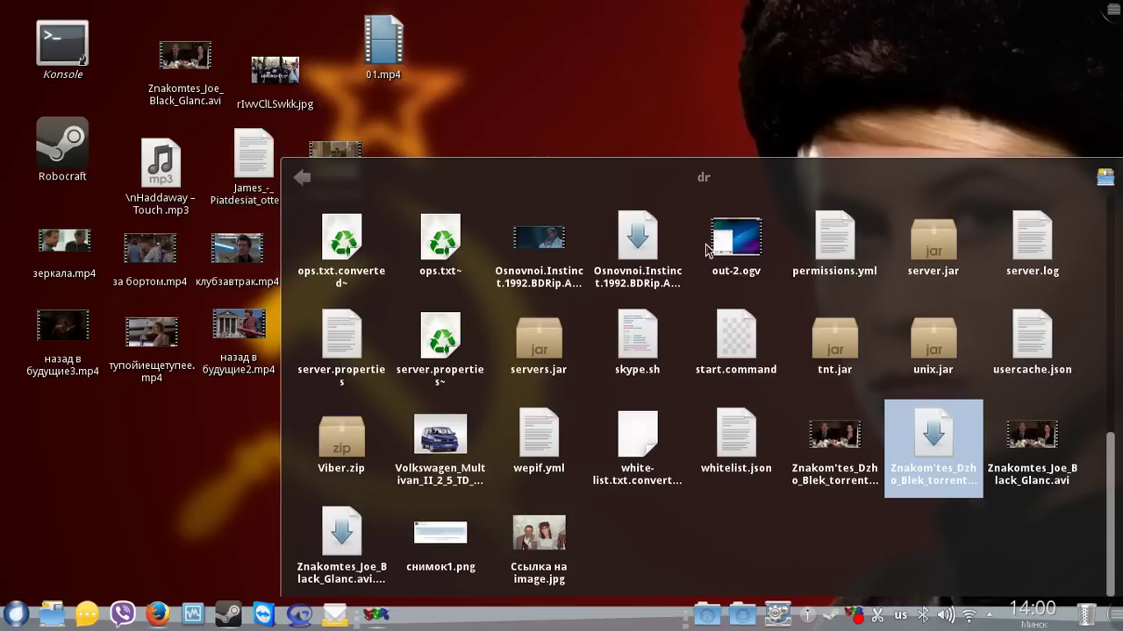
{"action": "mouse_move", "coordinate": [838, 458]}
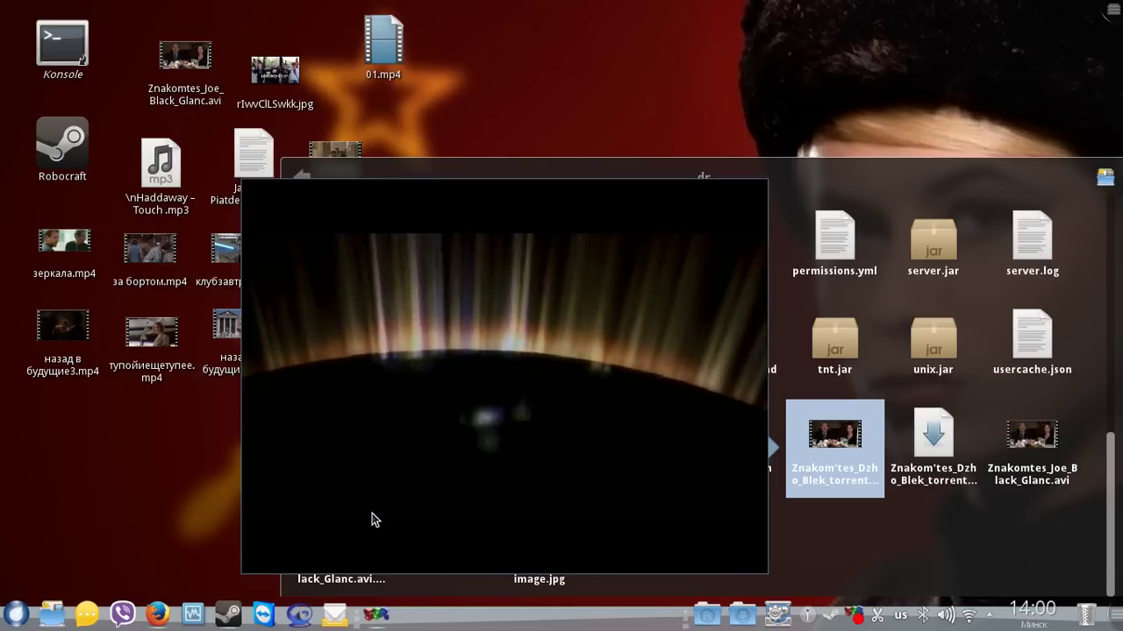
{"action": "mouse_move", "coordinate": [441, 535]}
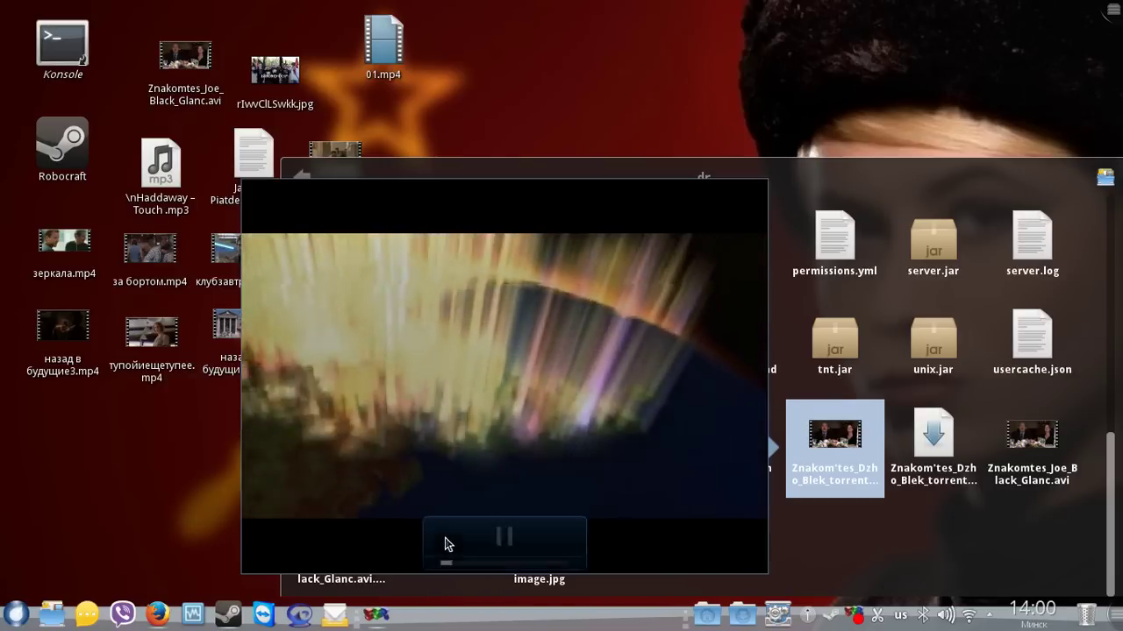
{"action": "left_click", "coordinate": [476, 565]}
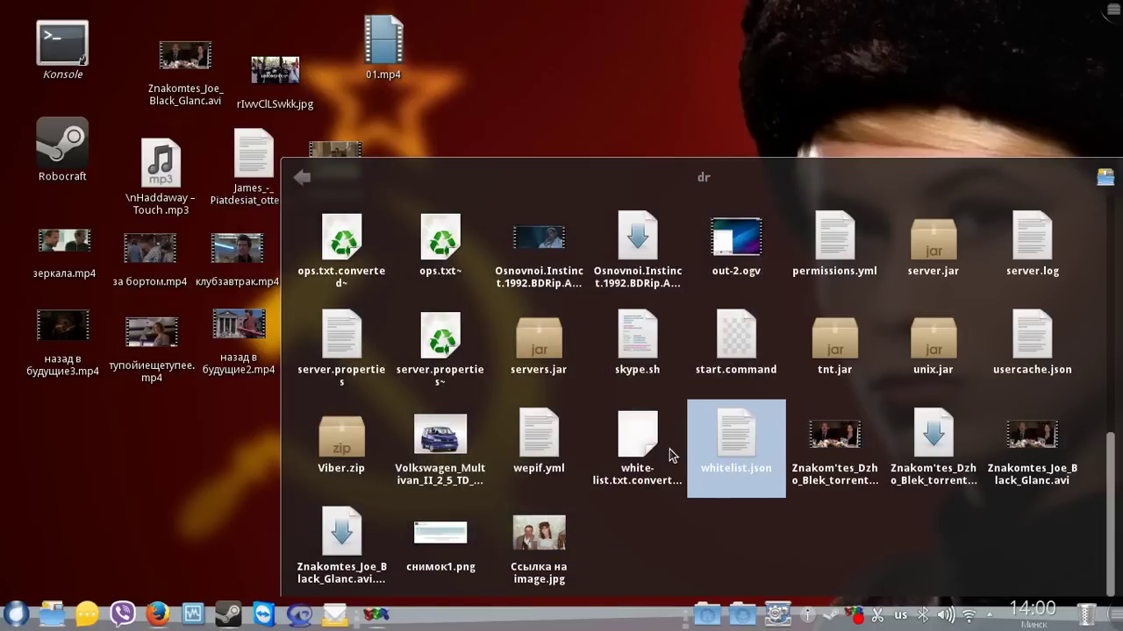
From the Загрузки folder stack, preview and pause the public image limited mp3, and view the contents of N1_22.10.2013_v2.00.zip in Ark
{"action": "left_click", "coordinate": [742, 614]}
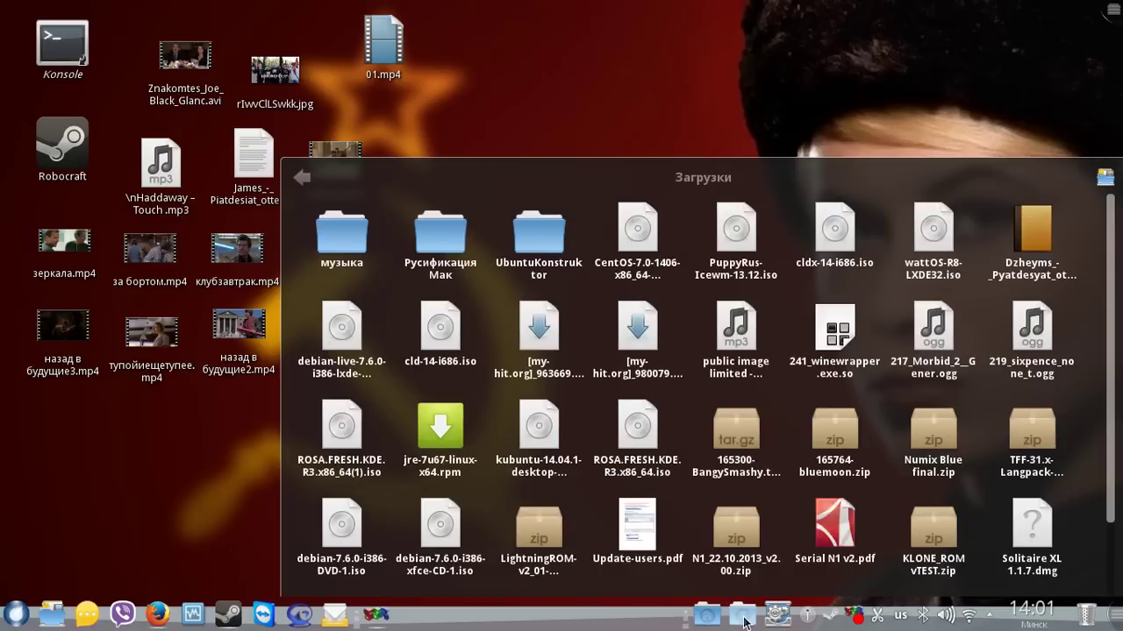
{"action": "left_click", "coordinate": [733, 365]}
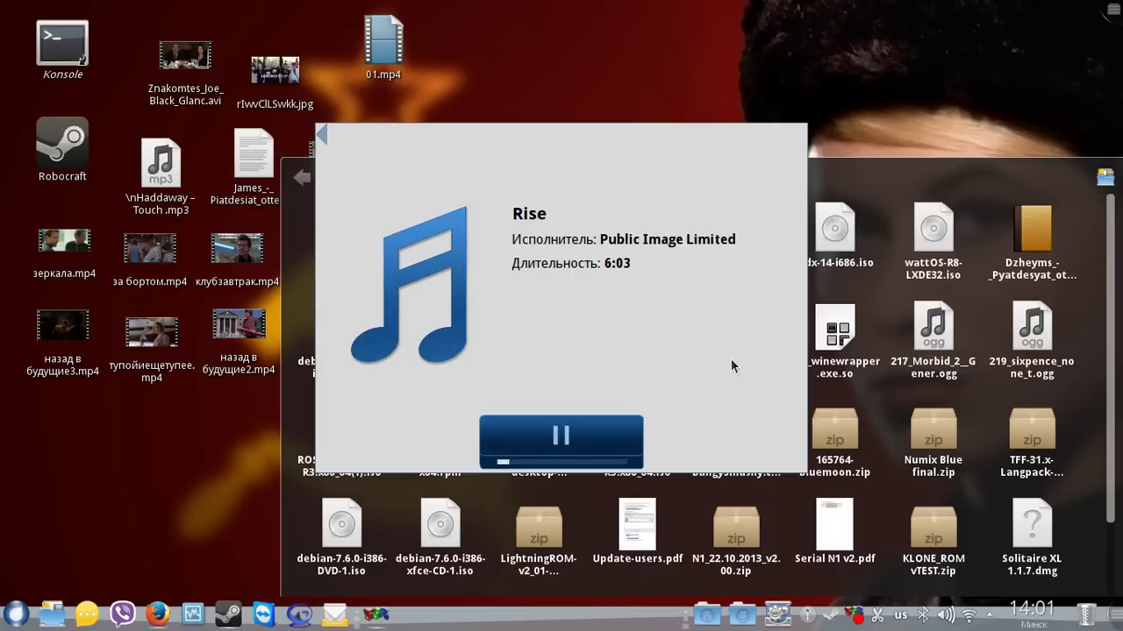
{"action": "left_click", "coordinate": [565, 442]}
{"action": "left_click_drag", "start_coordinate": [712, 502], "coordinate": [711, 499]}
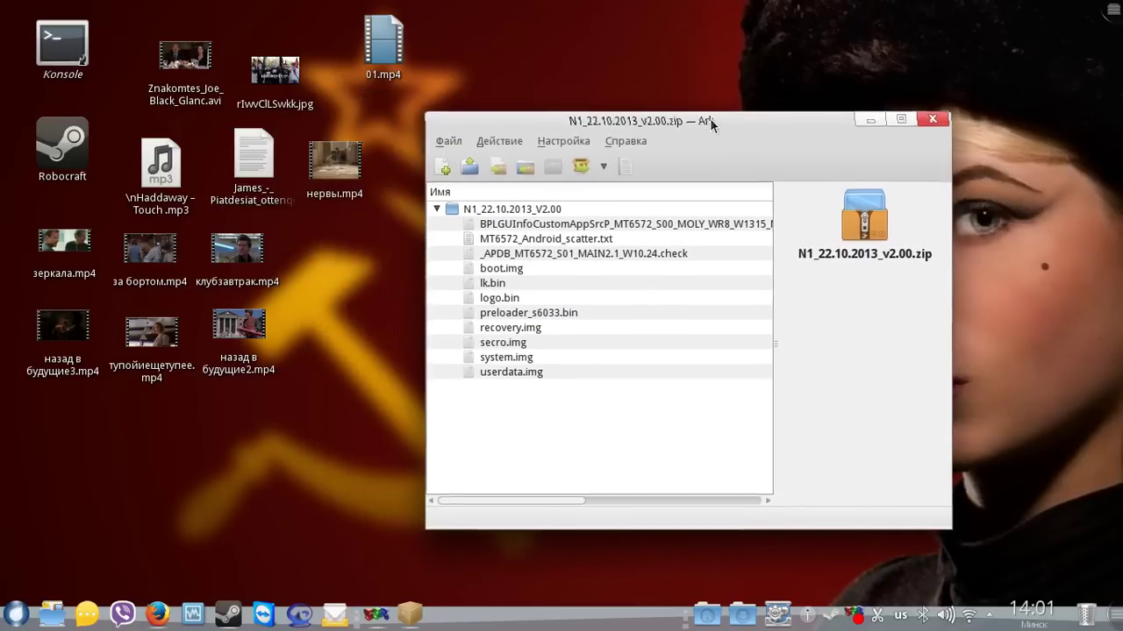
{"action": "left_click", "coordinate": [936, 124]}
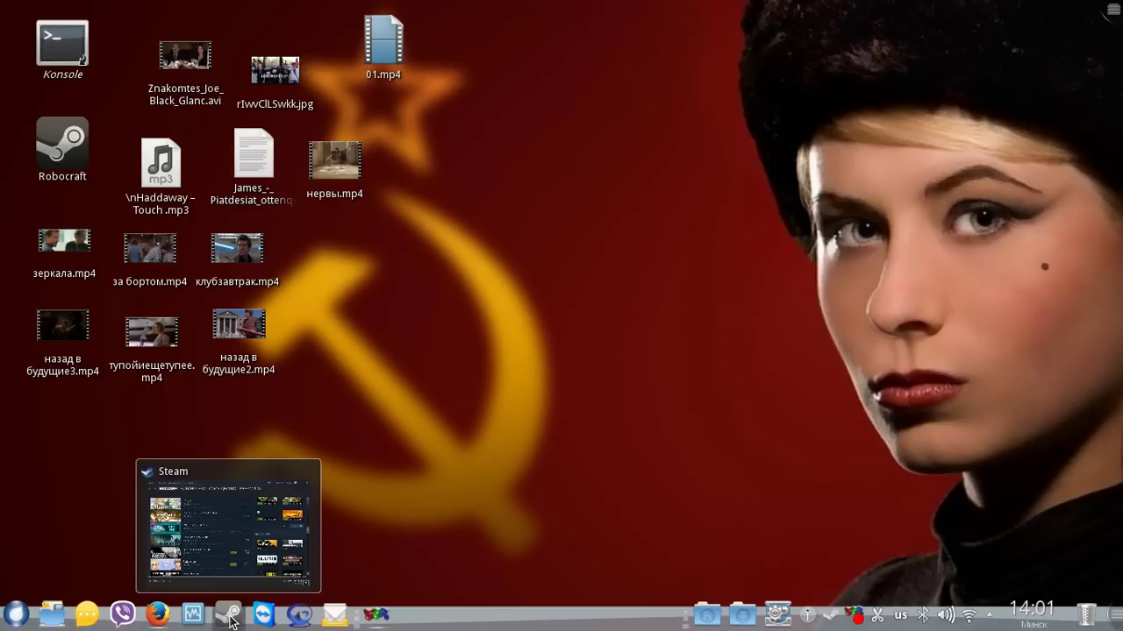
Open Viber, look through the second contact's conversation, and close the window
{"action": "left_click", "coordinate": [122, 614]}
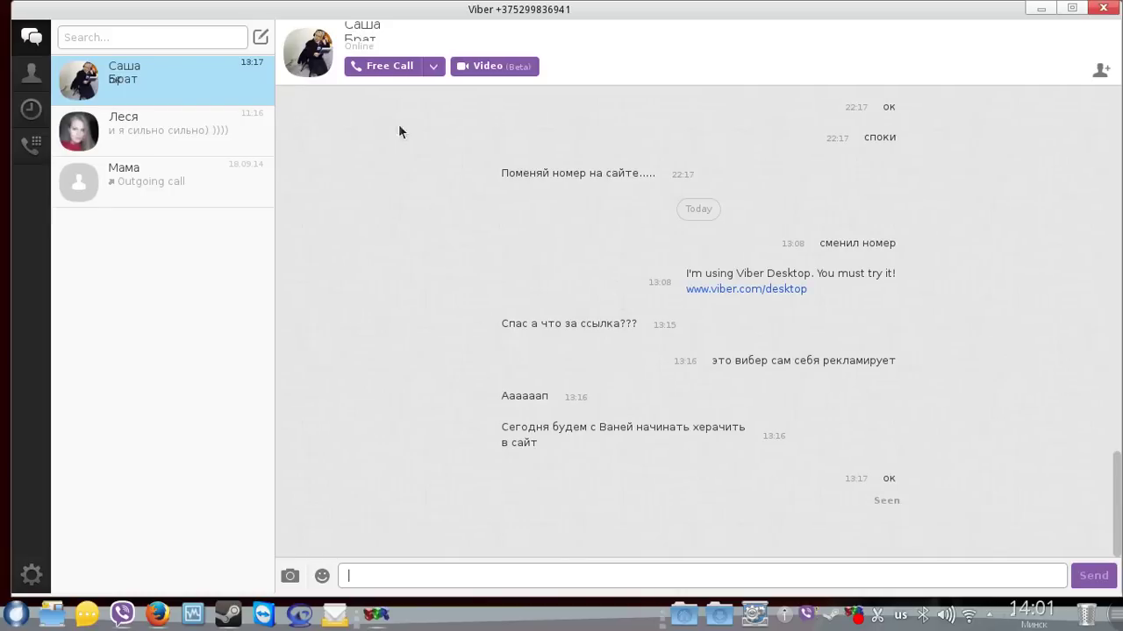
{"action": "left_click", "coordinate": [182, 143]}
{"action": "scroll", "coordinate": [789, 263], "scroll_direction": "up", "scroll_amount": 5}
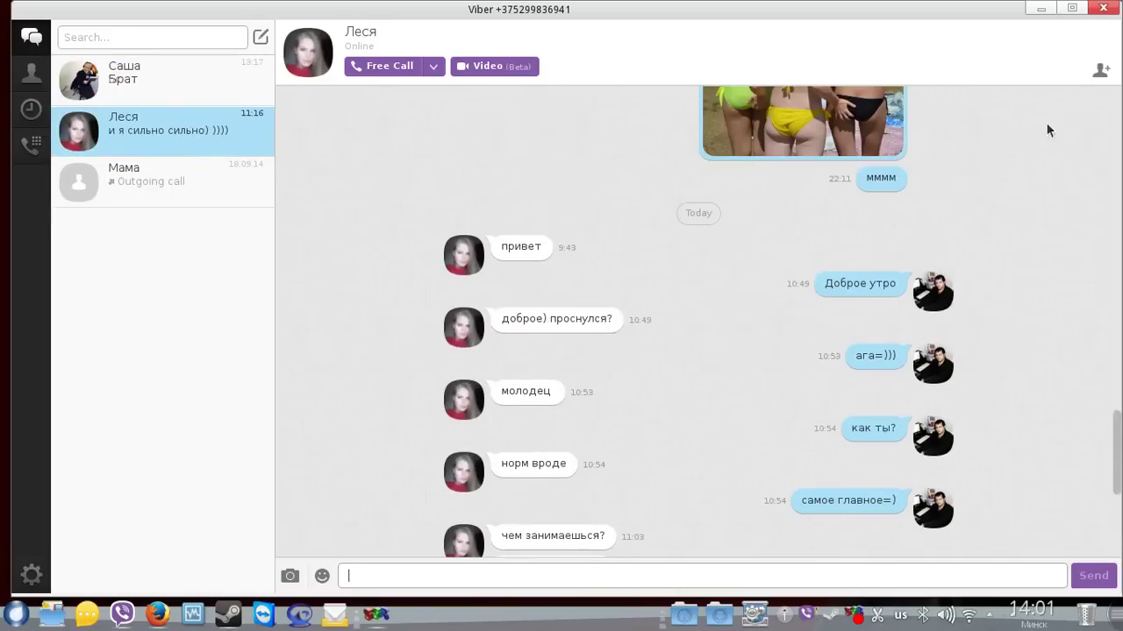
{"action": "left_click", "coordinate": [1102, 8]}
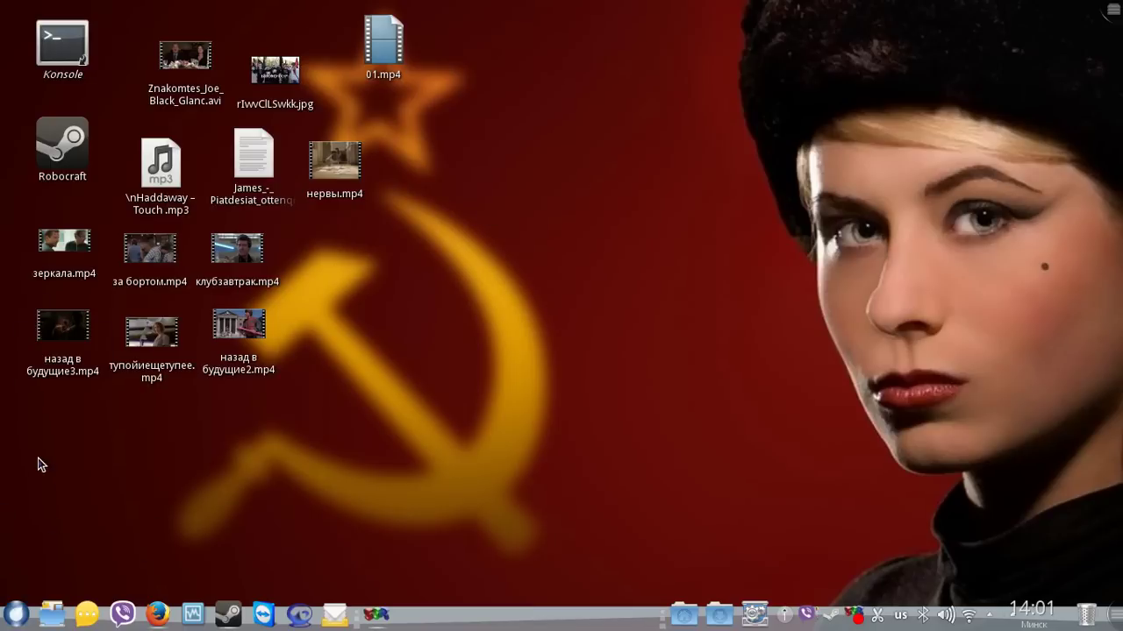
Launch Clementine from the first page of the launcher's Приложения list and bring up its window
{"action": "left_click", "coordinate": [18, 614]}
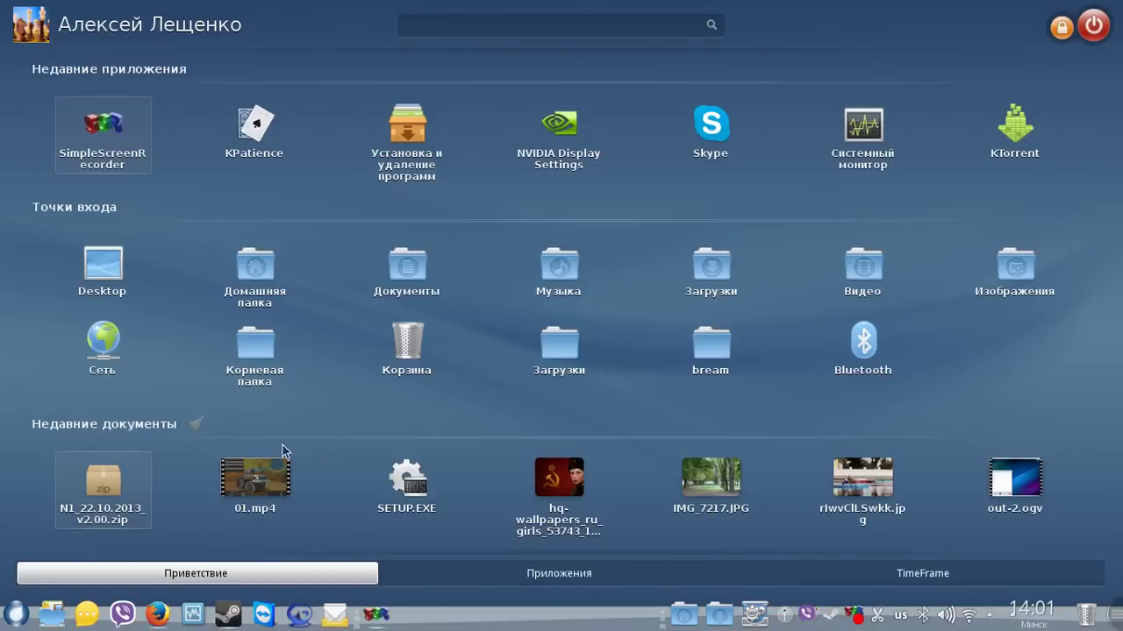
{"action": "left_click", "coordinate": [586, 574]}
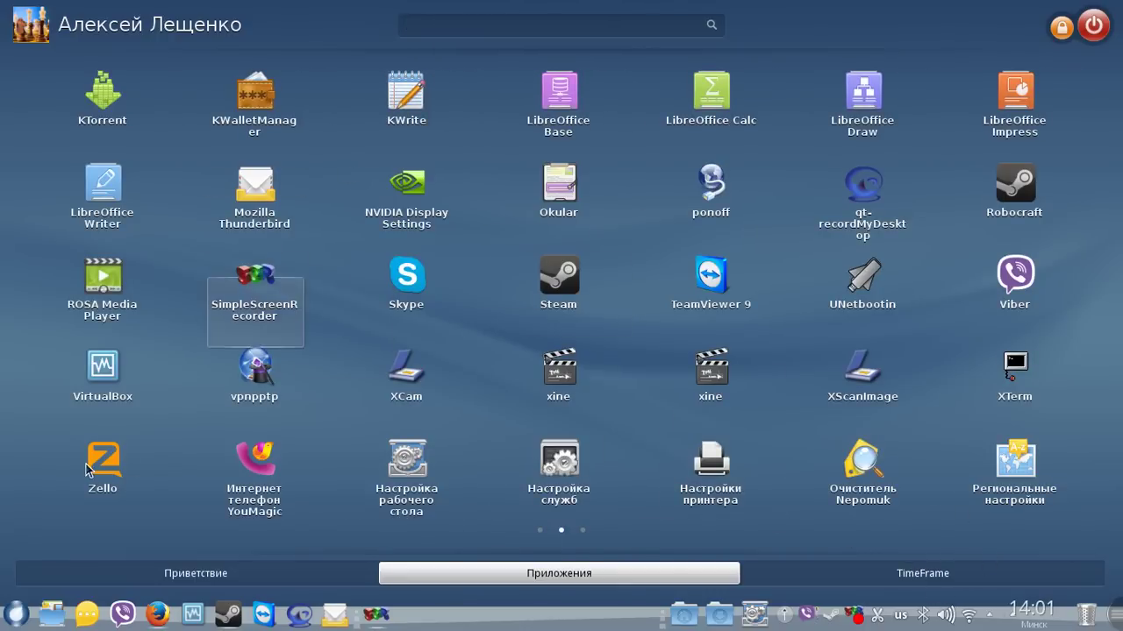
{"action": "left_click", "coordinate": [540, 530]}
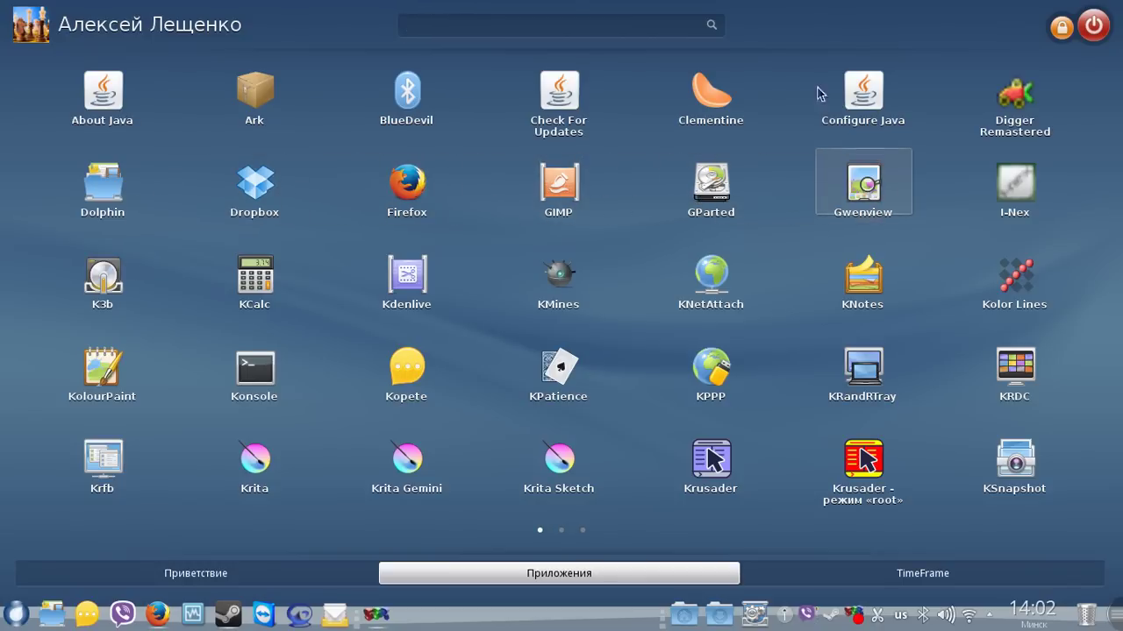
{"action": "left_click", "coordinate": [666, 327]}
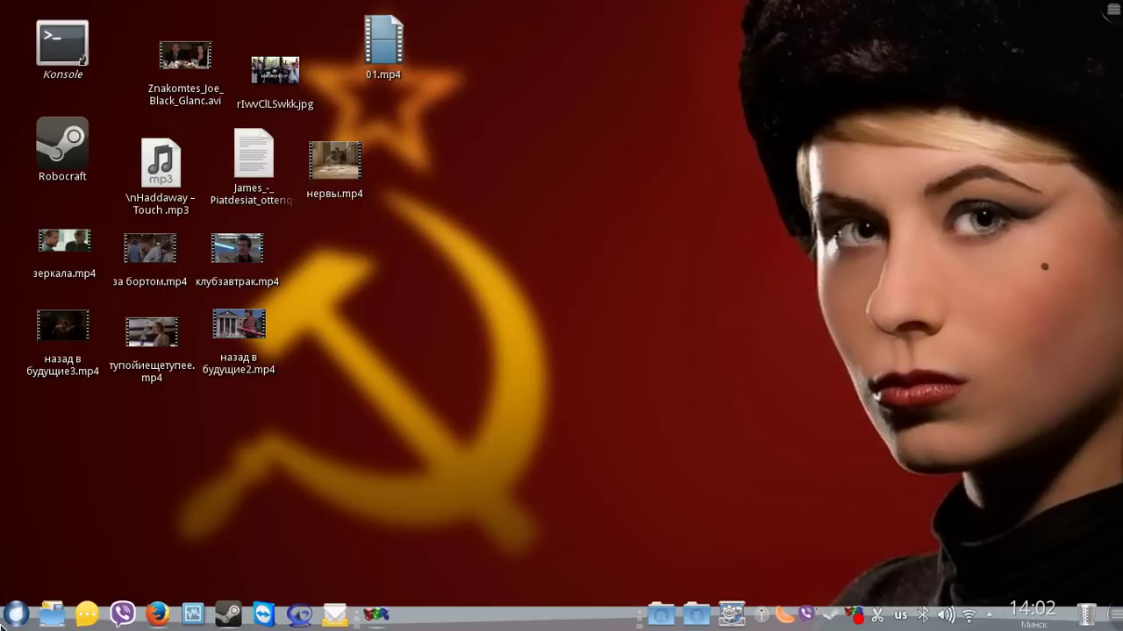
{"action": "left_click", "coordinate": [785, 621]}
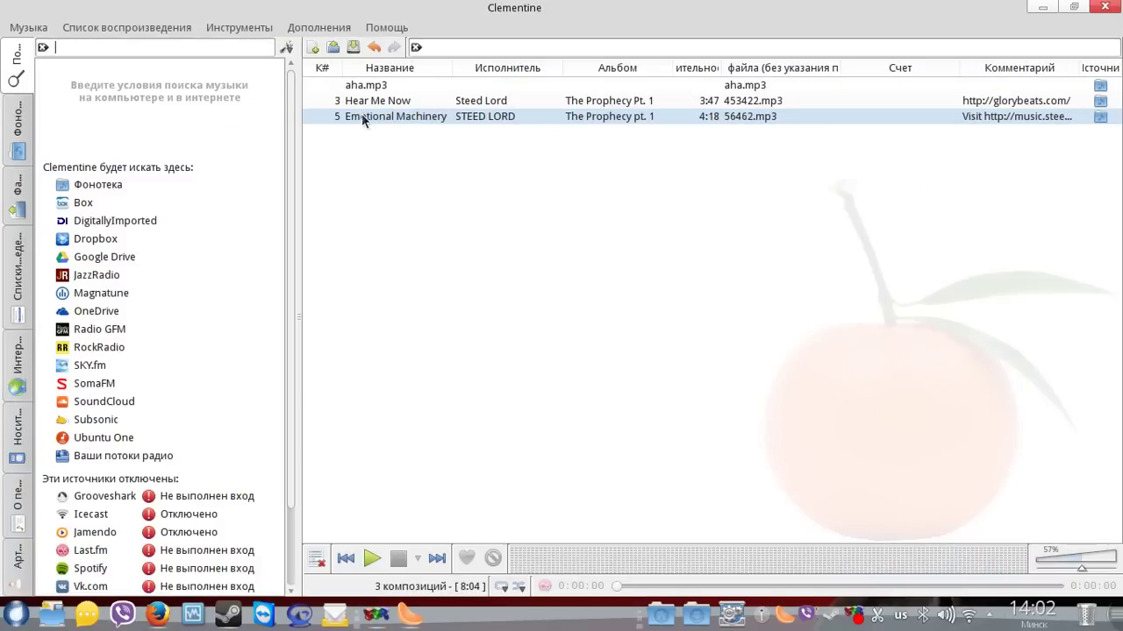
Try to play the playlist tracks Emotional Machinery, Hear Me Now and aha.mp3
{"action": "double_click", "coordinate": [363, 112]}
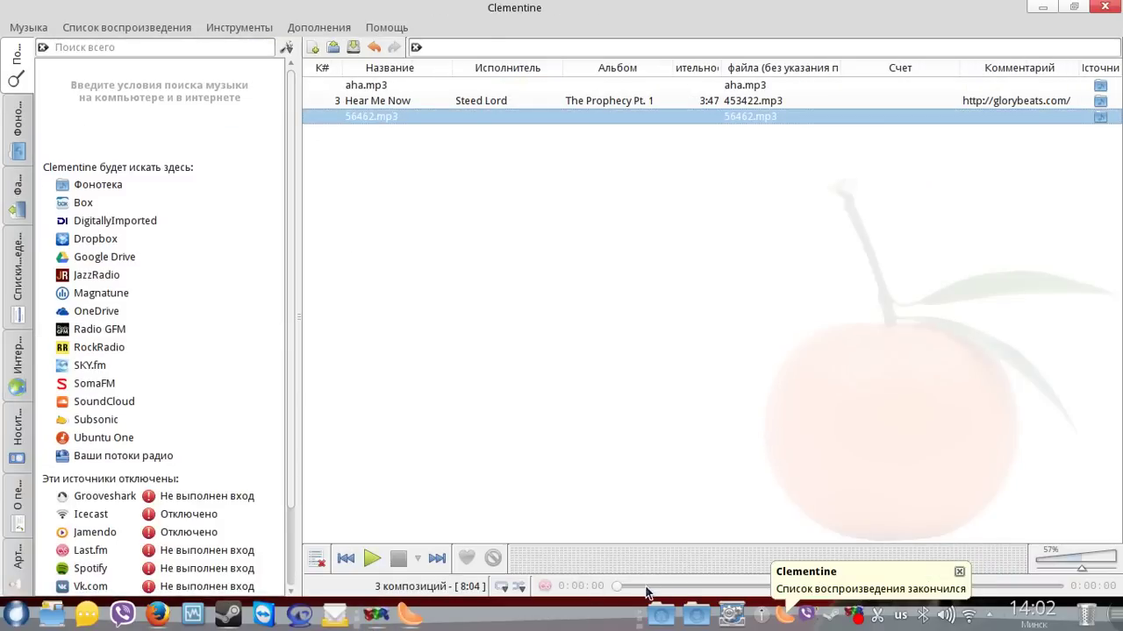
{"action": "double_click", "coordinate": [368, 117]}
{"action": "double_click", "coordinate": [356, 102]}
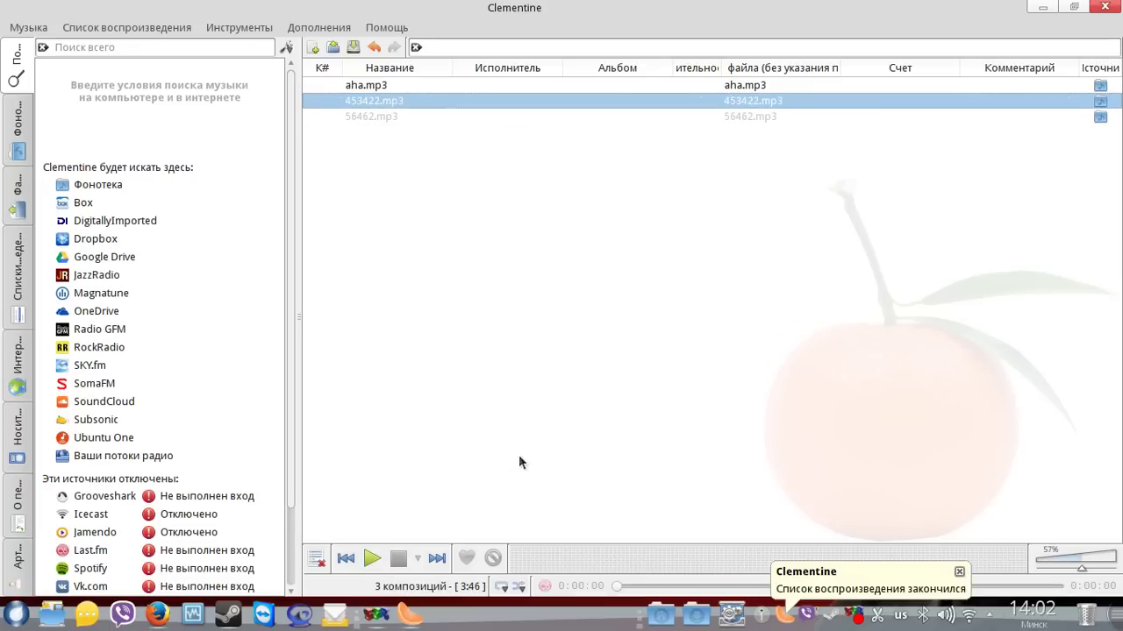
{"action": "double_click", "coordinate": [375, 83]}
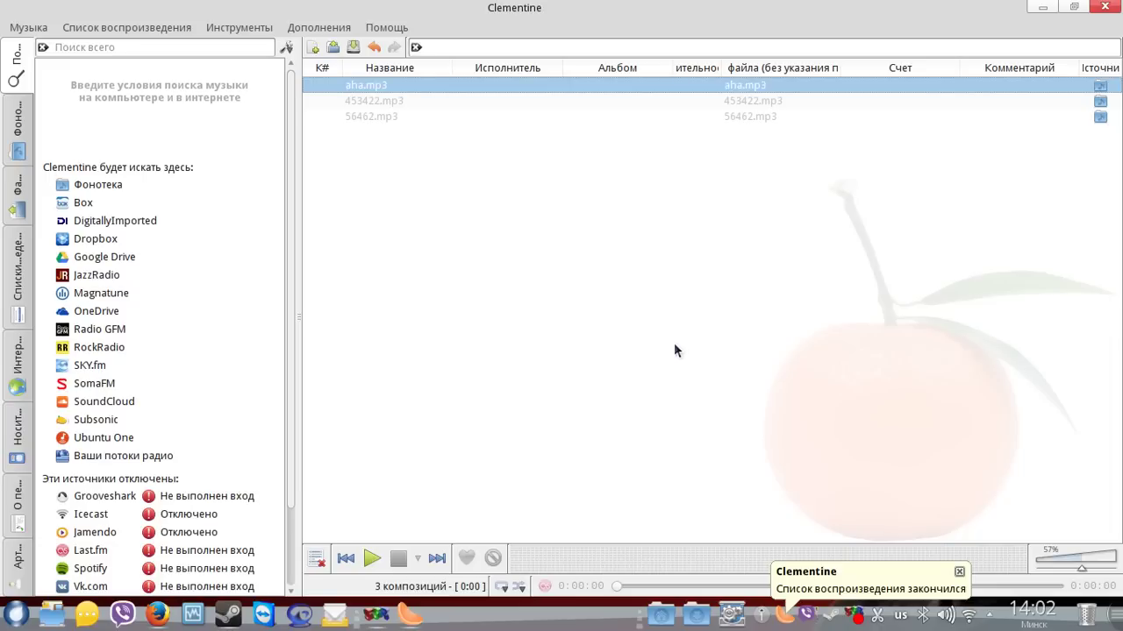
Add \nHaddaway – Touch .mp3 from the Desktop folder to the Clementine playlist and raise the volume to 70%
{"action": "left_click", "coordinate": [17, 130]}
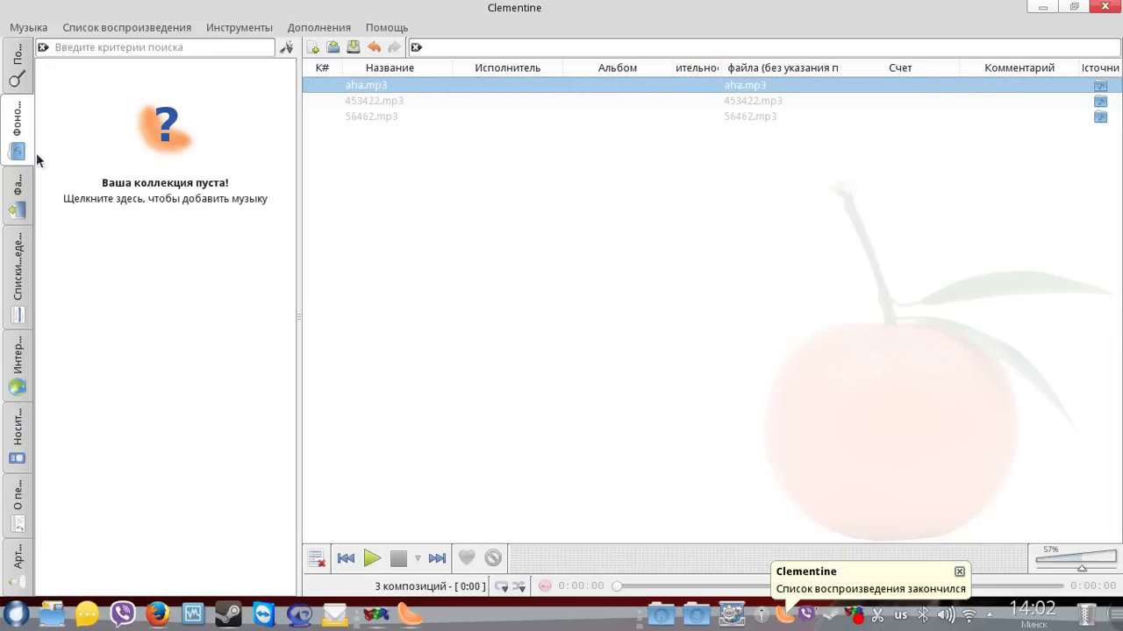
{"action": "left_click", "coordinate": [28, 27]}
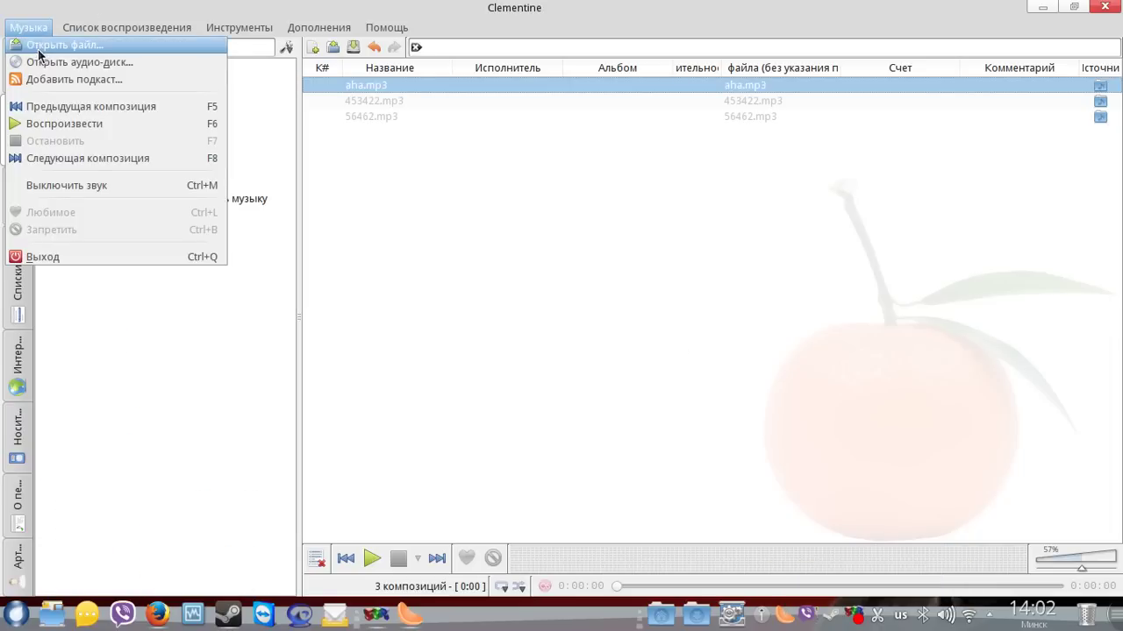
{"action": "left_click", "coordinate": [41, 53]}
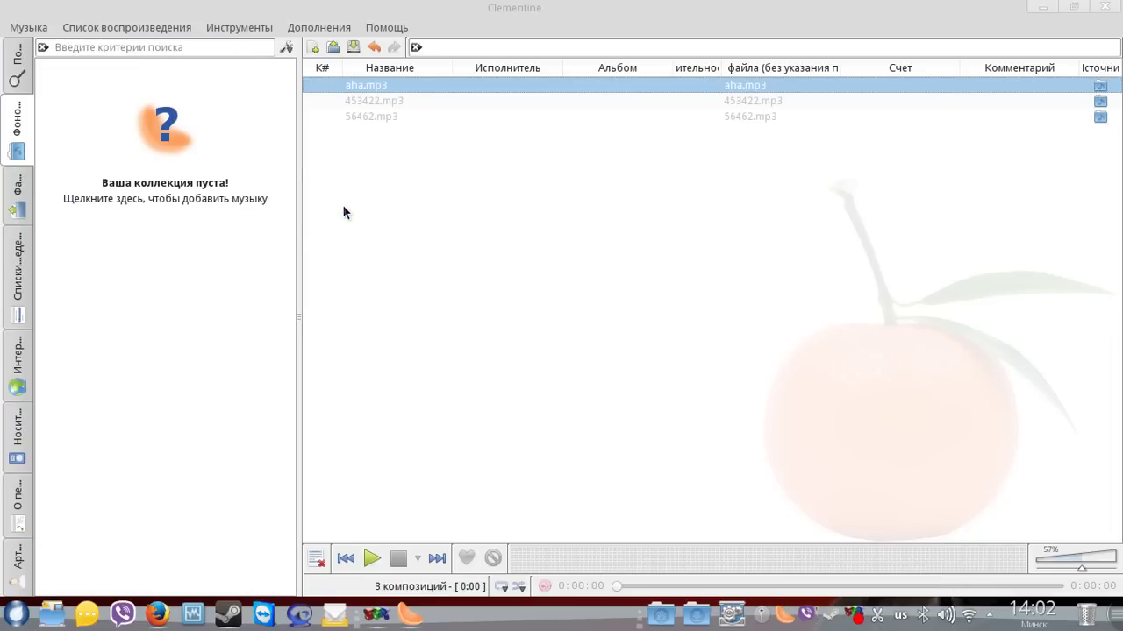
{"action": "left_click", "coordinate": [313, 161]}
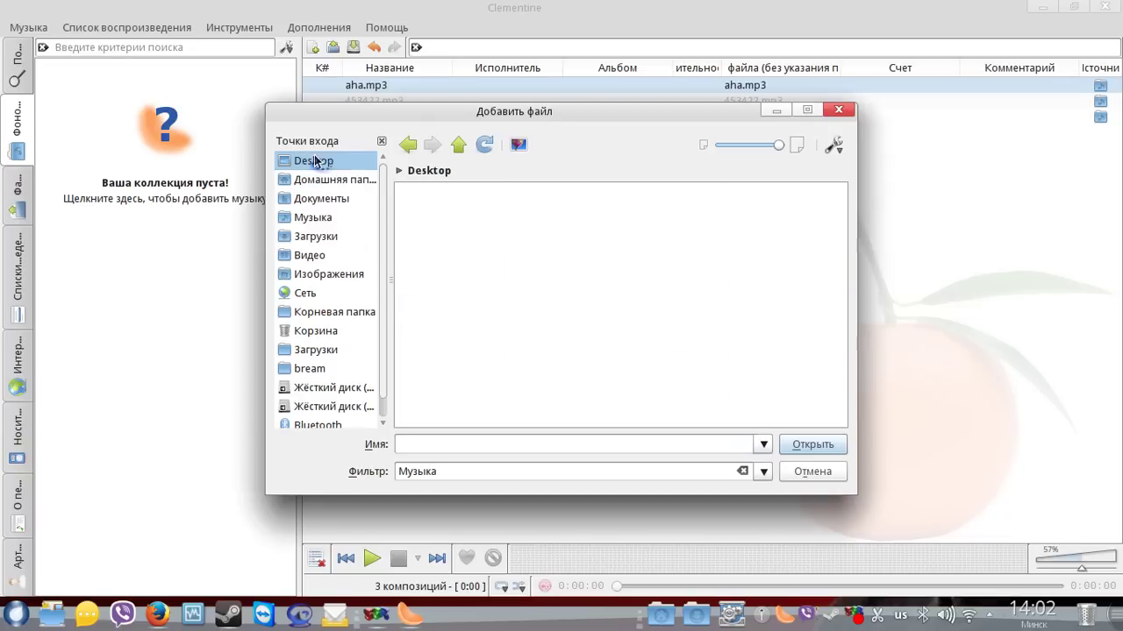
{"action": "left_click", "coordinate": [509, 356]}
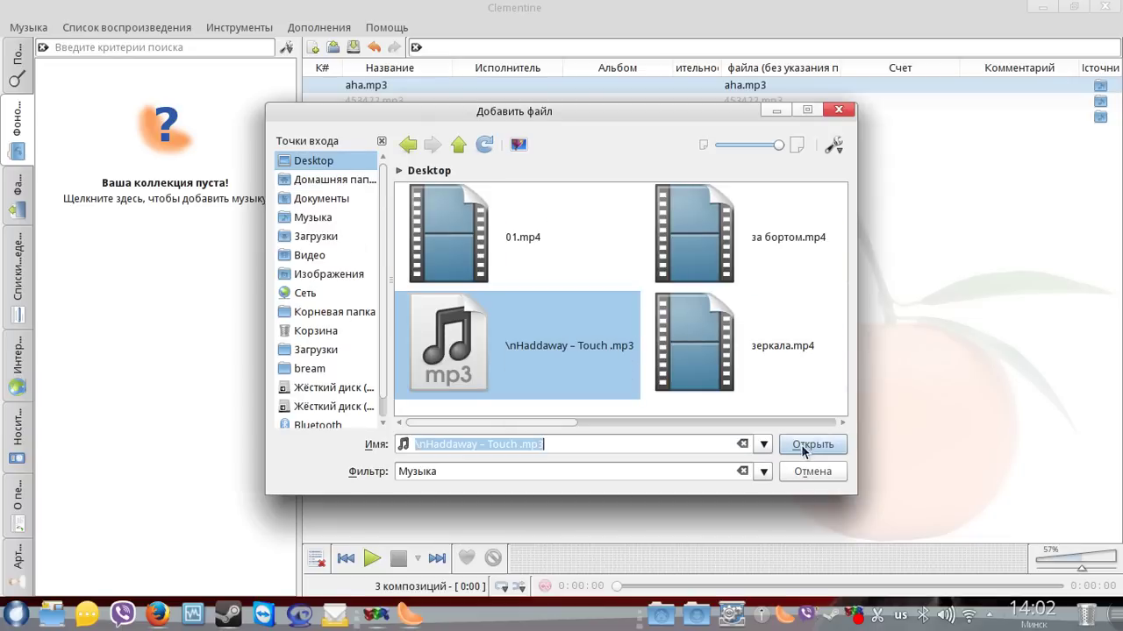
{"action": "left_click", "coordinate": [812, 445]}
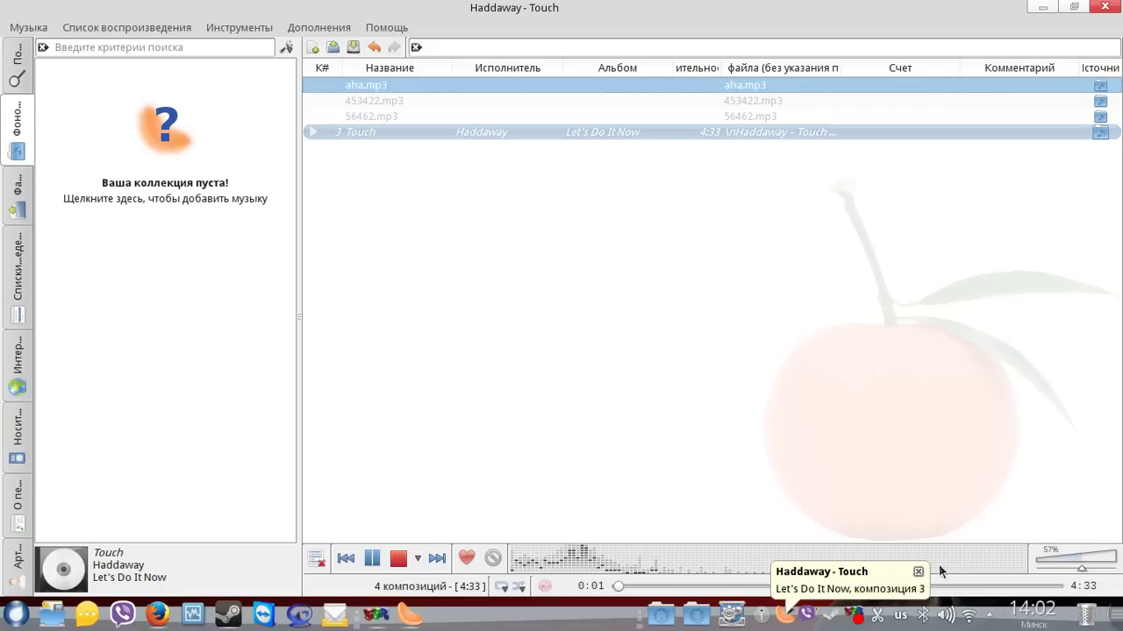
{"action": "left_click", "coordinate": [1091, 562]}
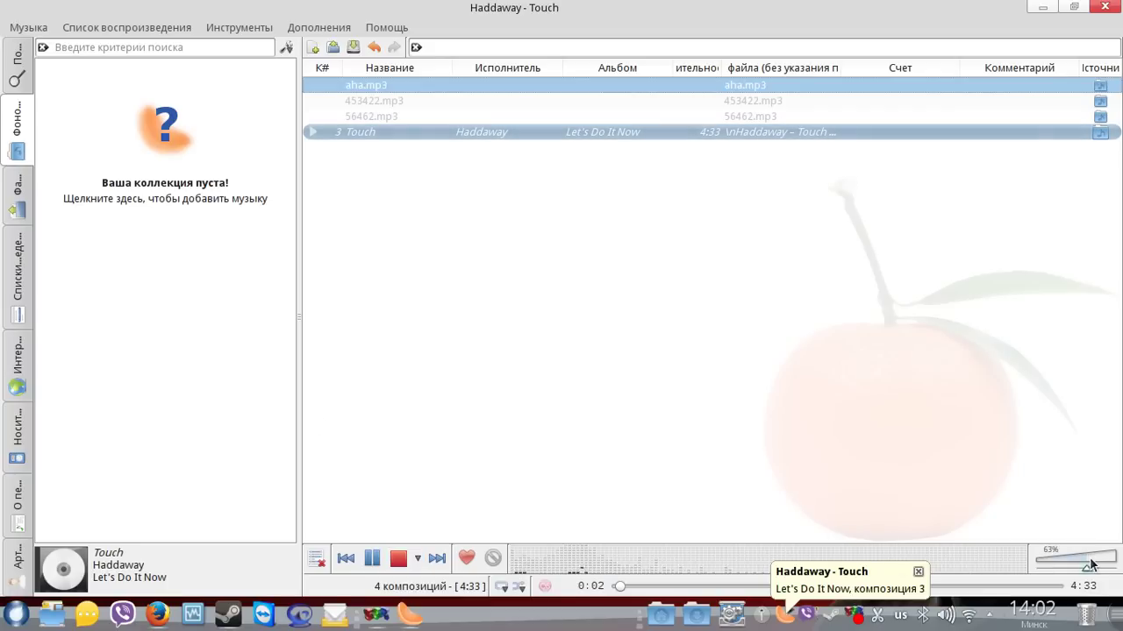
Skip ahead to just under one minute in the Touch track, pause playback, and close the player window
{"action": "left_click", "coordinate": [700, 586]}
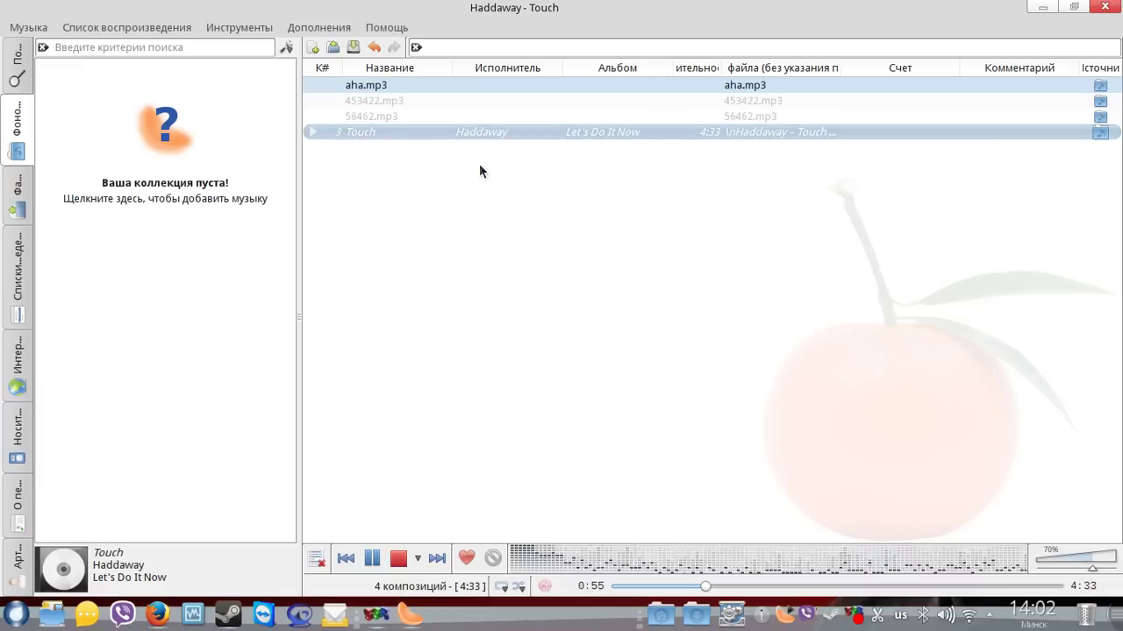
{"action": "left_click", "coordinate": [372, 558]}
{"action": "left_click", "coordinate": [1107, 7]}
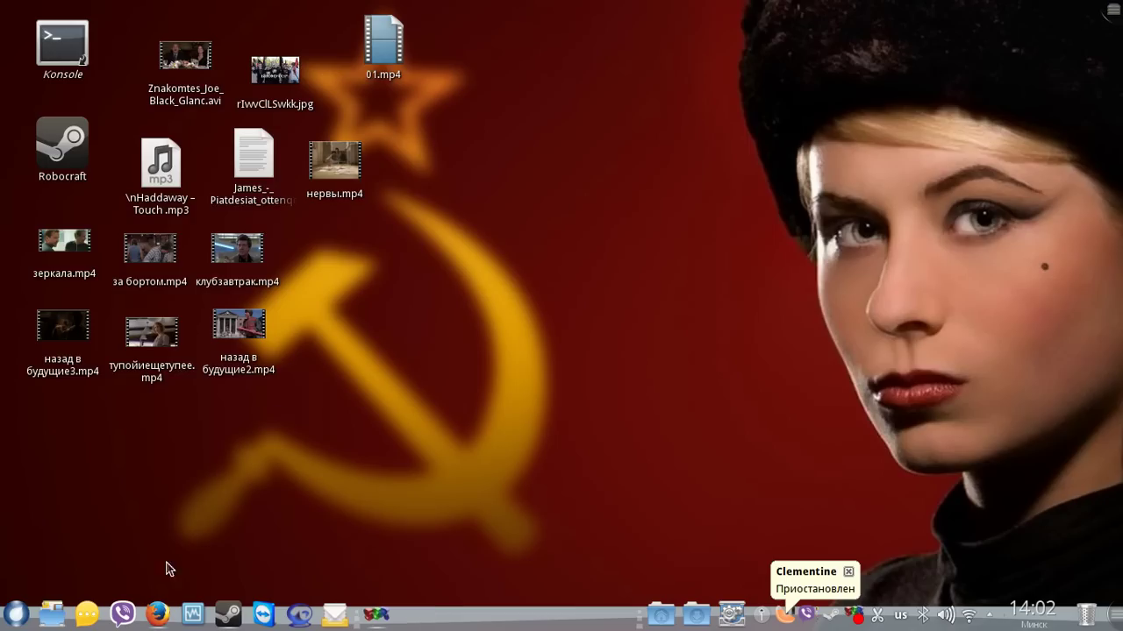
Launch ROSA Media Player from the second page of the launcher's Приложения list and close its window
{"action": "left_click", "coordinate": [15, 616]}
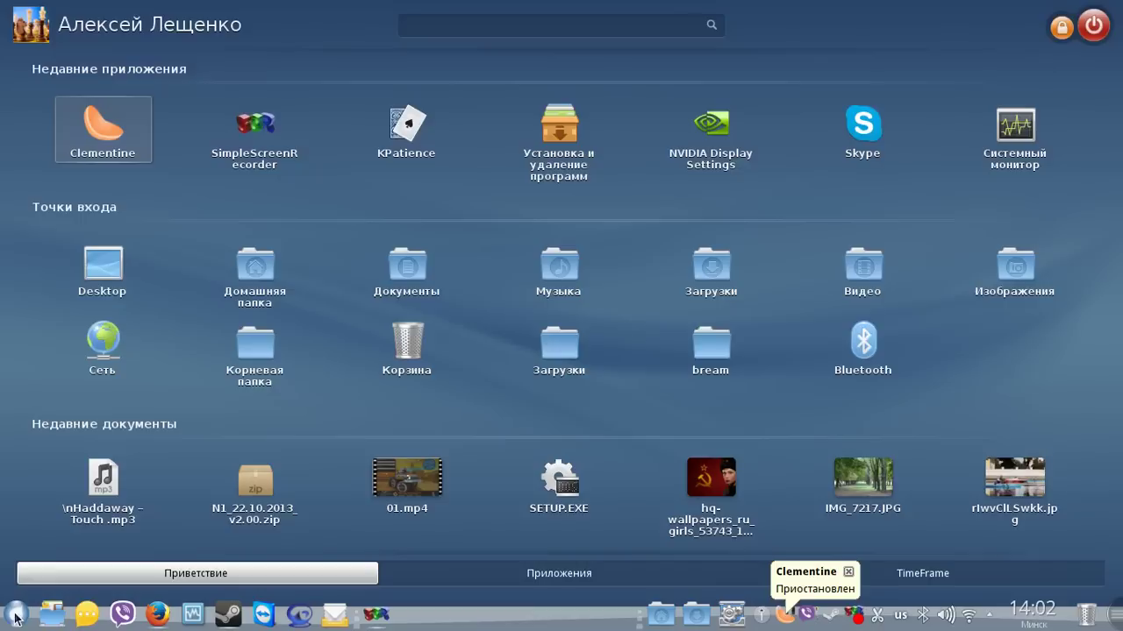
{"action": "left_click", "coordinate": [847, 571]}
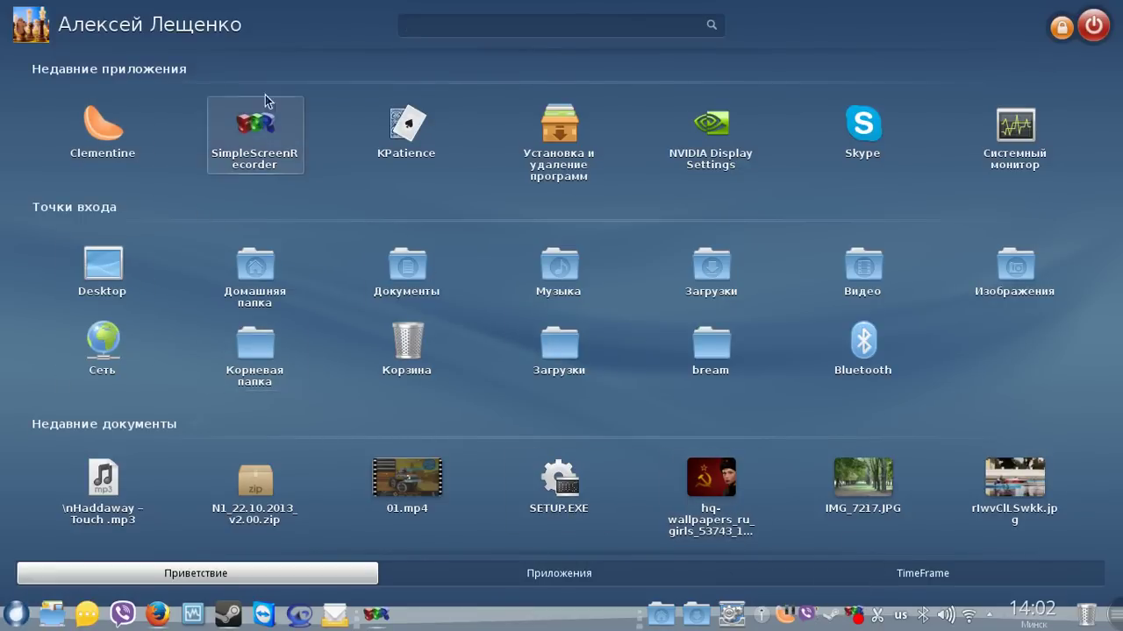
{"action": "left_click", "coordinate": [449, 576]}
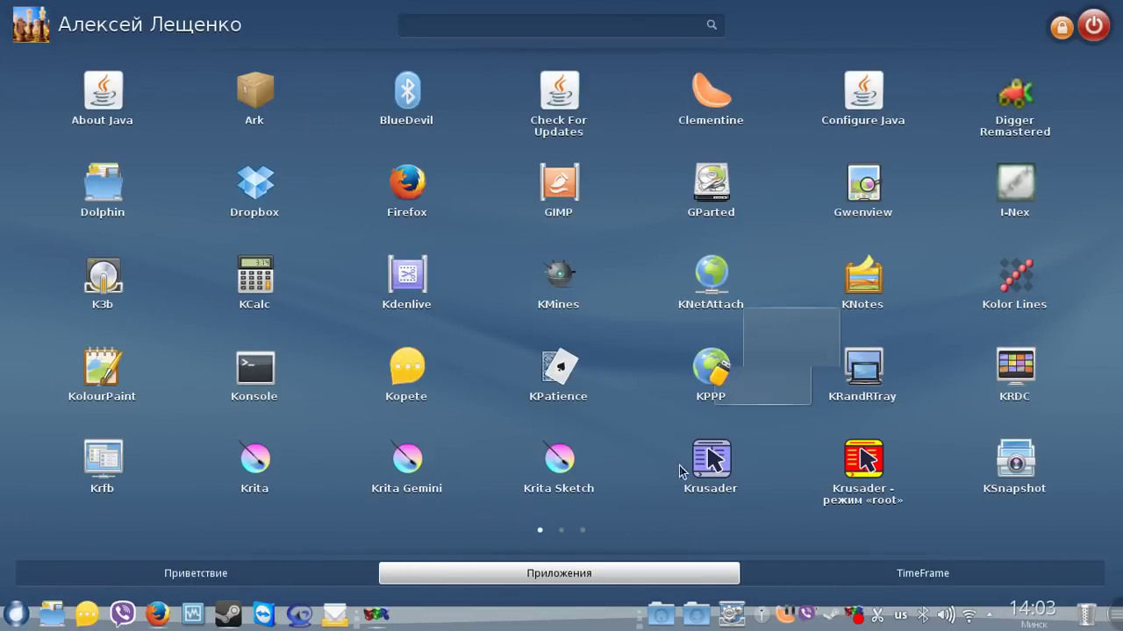
{"action": "left_click", "coordinate": [563, 531]}
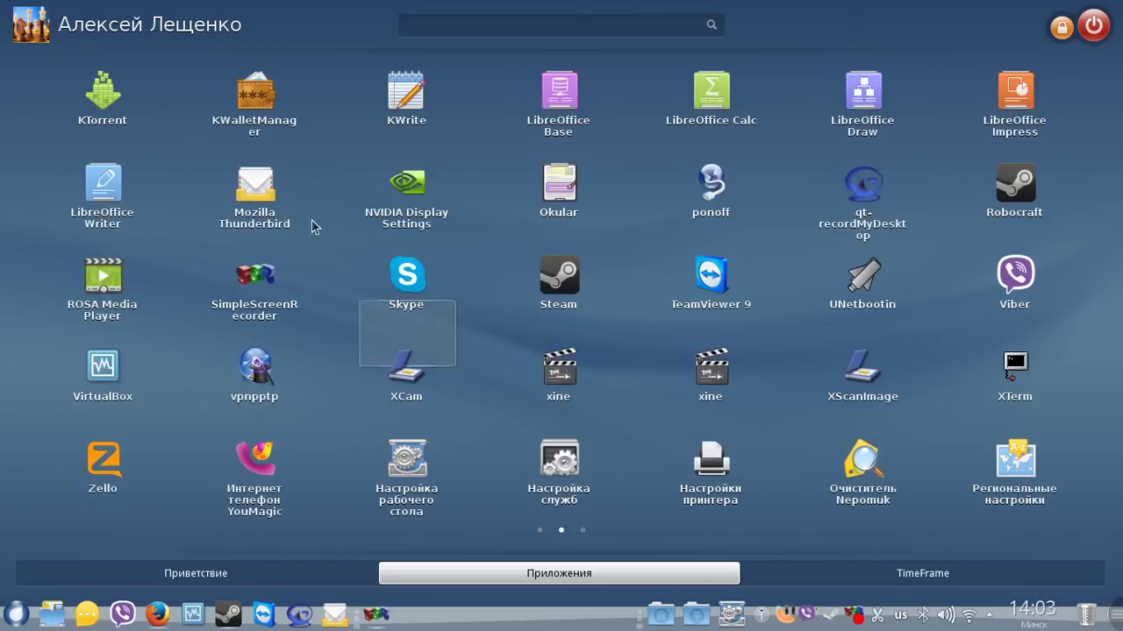
{"action": "left_click", "coordinate": [147, 277]}
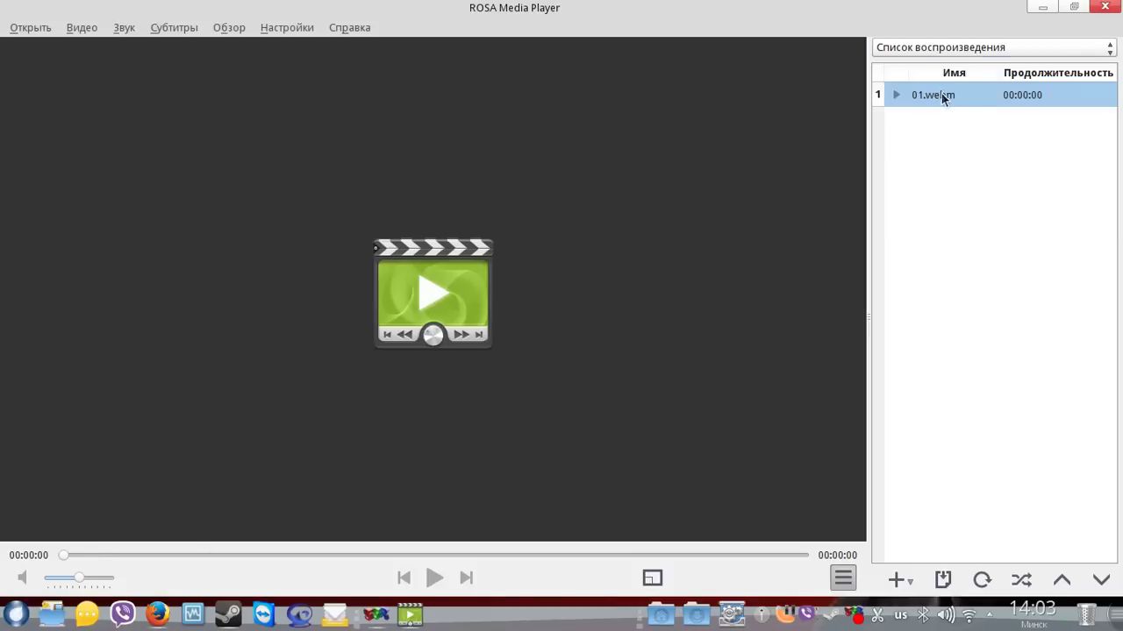
{"action": "left_click", "coordinate": [1107, 7]}
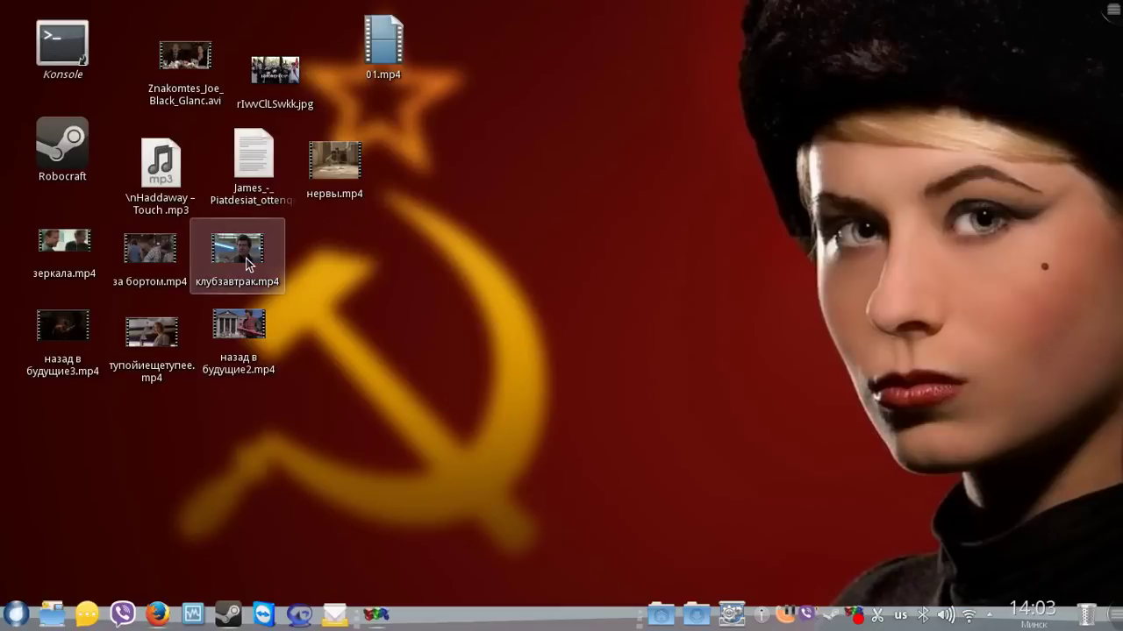
Play клубзавтрак.mp4 from the desktop, raise the volume slightly, skip ahead to about 1:18:21, and close the player
{"action": "key", "text": "Return"}
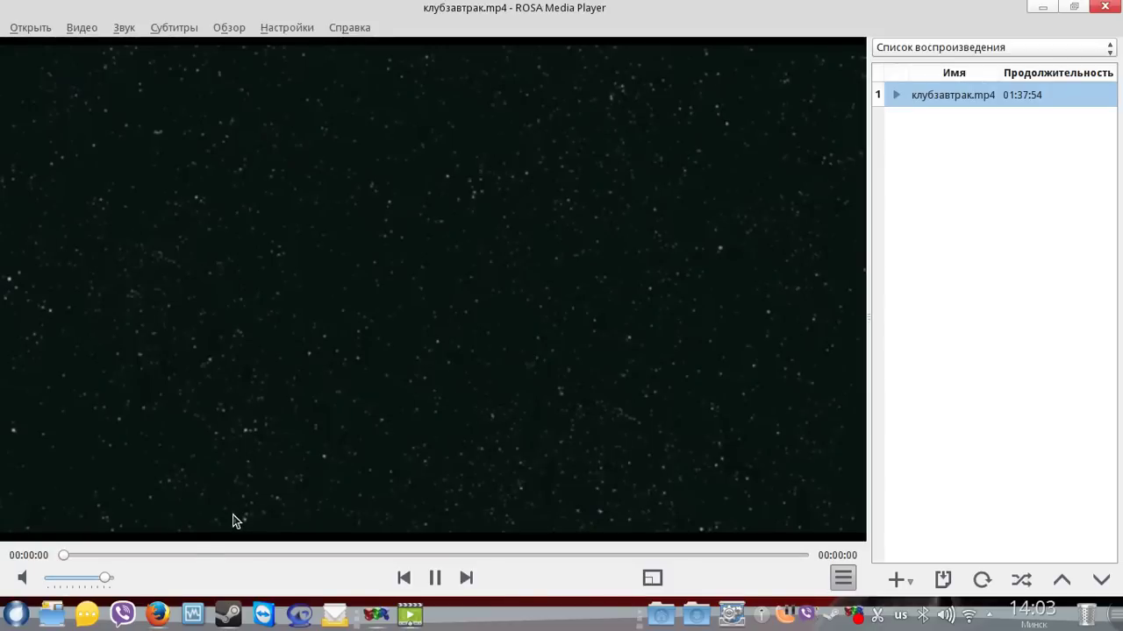
{"action": "left_click", "coordinate": [194, 555]}
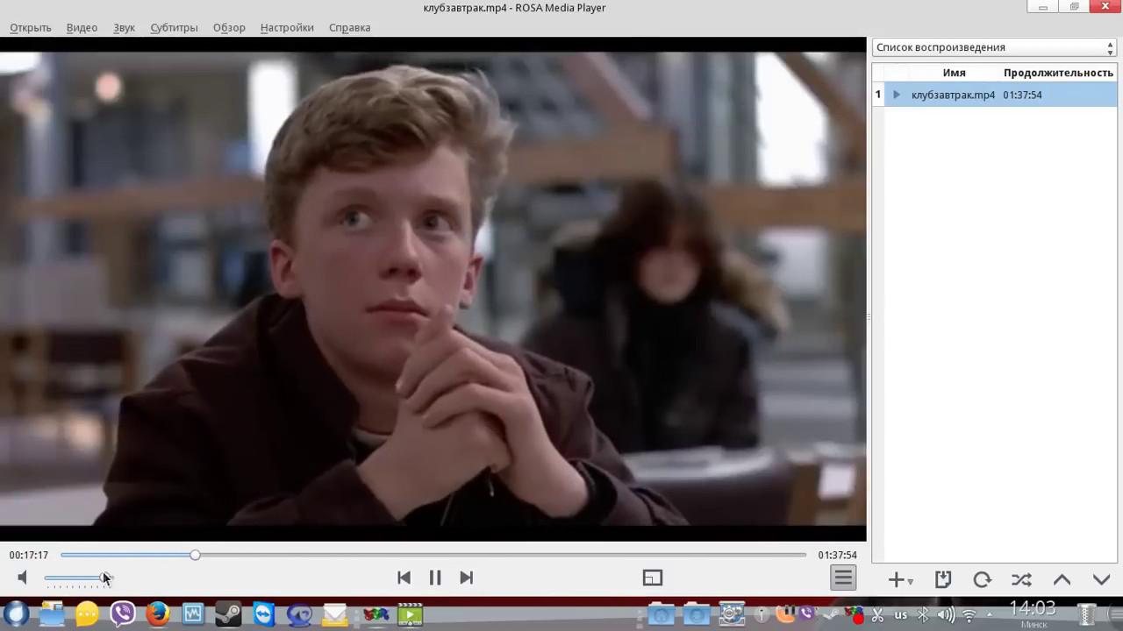
{"action": "left_click_drag", "start_coordinate": [105, 576], "coordinate": [120, 582]}
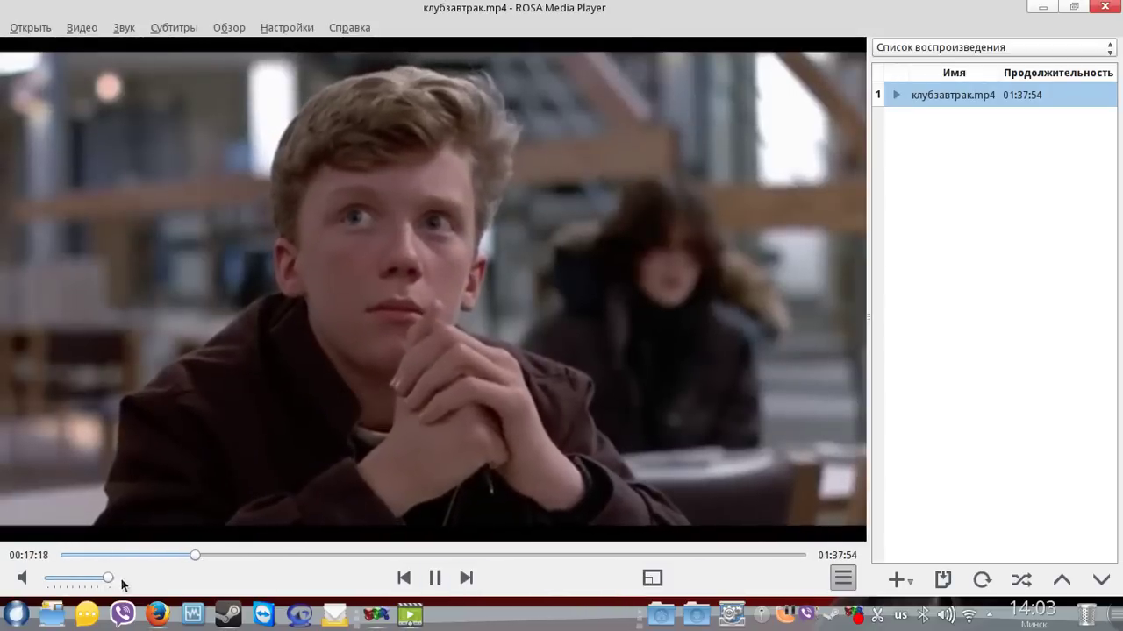
{"action": "left_click", "coordinate": [396, 555]}
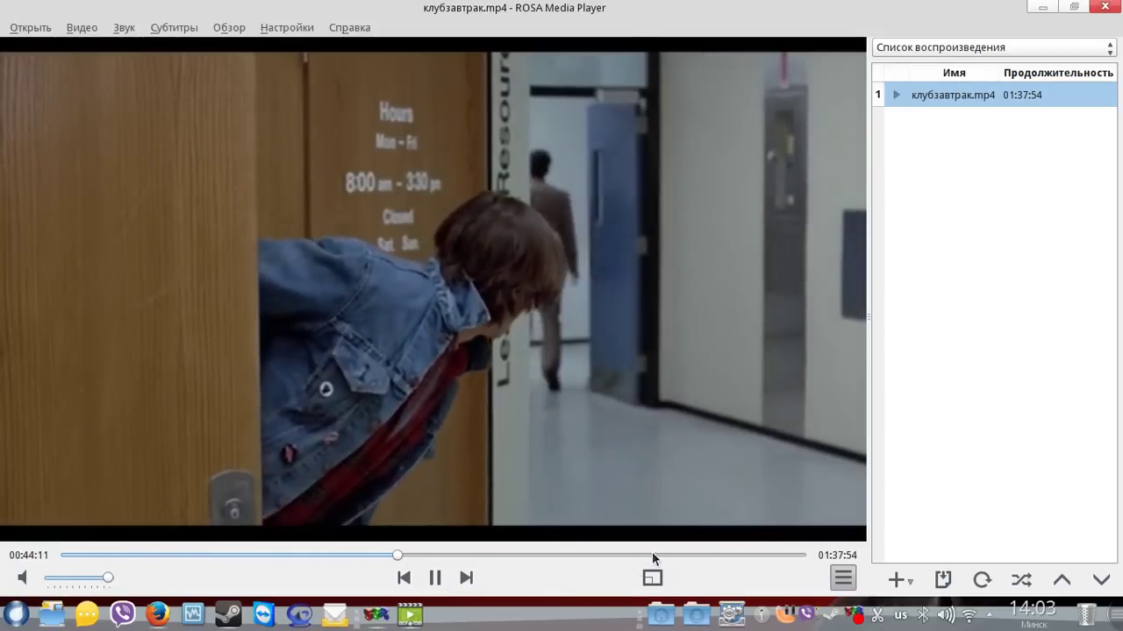
{"action": "left_click", "coordinate": [652, 553]}
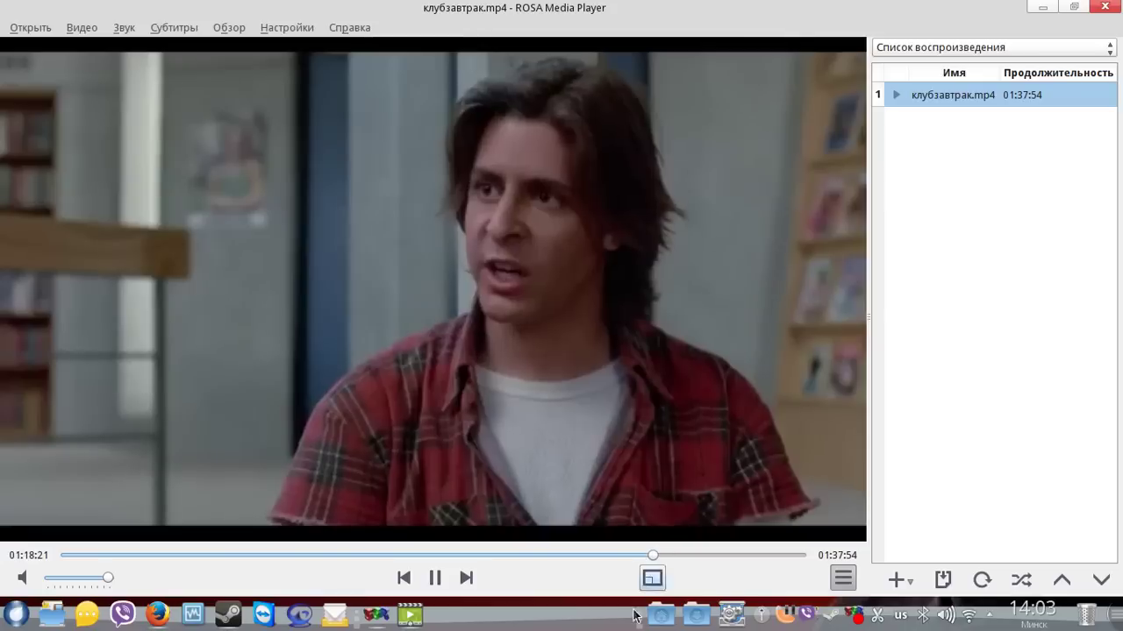
{"action": "left_click", "coordinate": [435, 577]}
{"action": "key", "text": "alt+F4"}
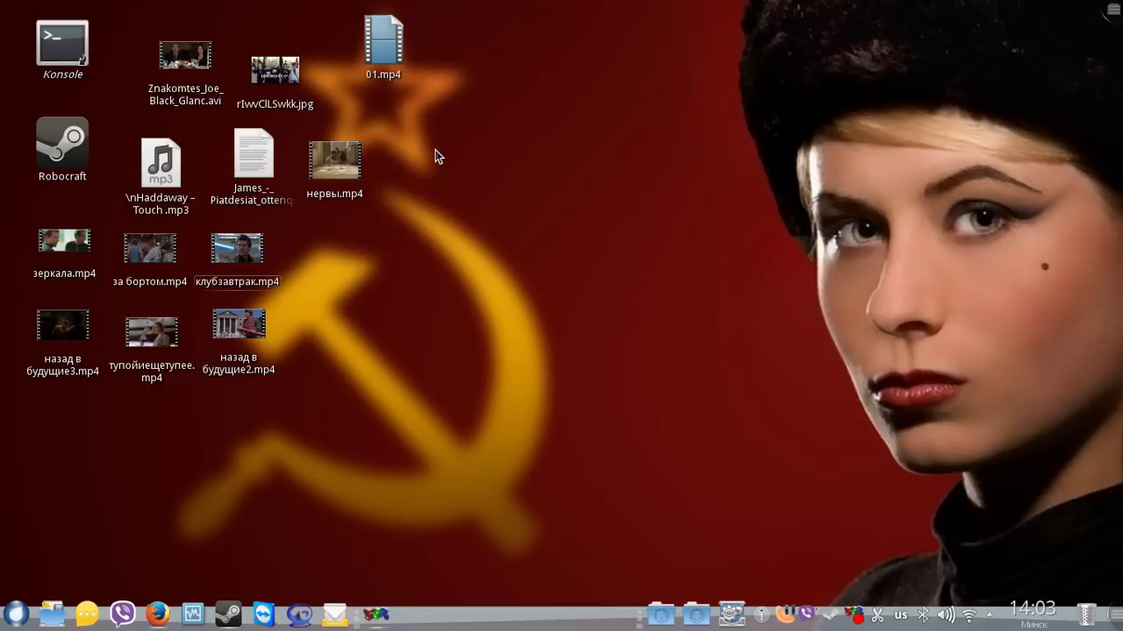
Launch LibreOffice Writer from the launcher's Приложения list, shift its blank document window slightly, and close it
{"action": "left_click", "coordinate": [6, 619]}
{"action": "left_click", "coordinate": [482, 570]}
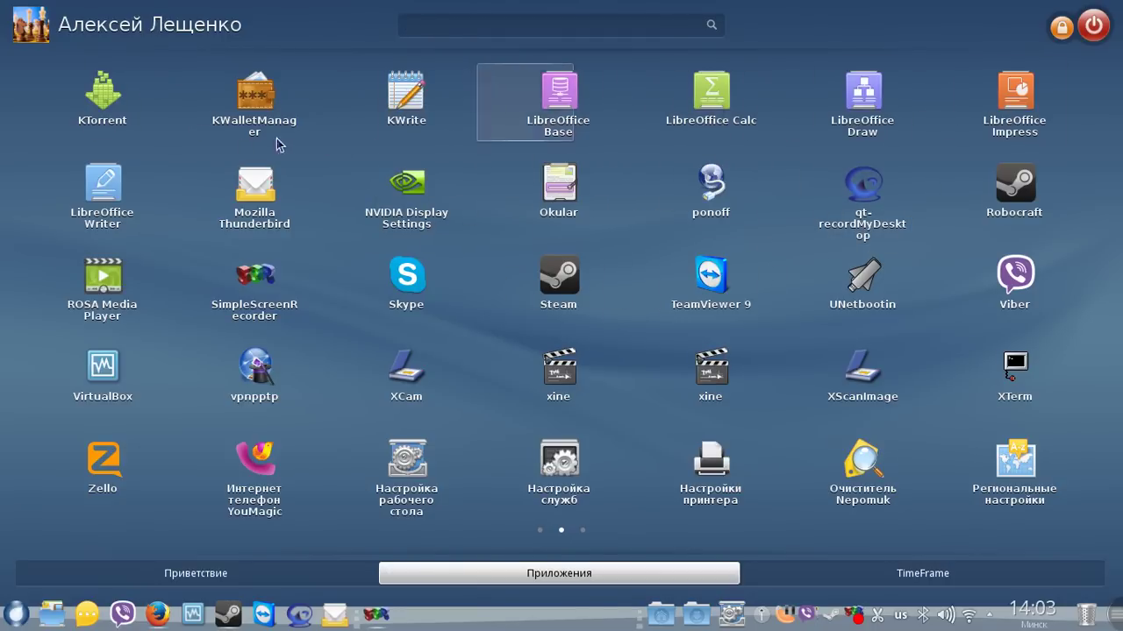
{"action": "left_click", "coordinate": [168, 178]}
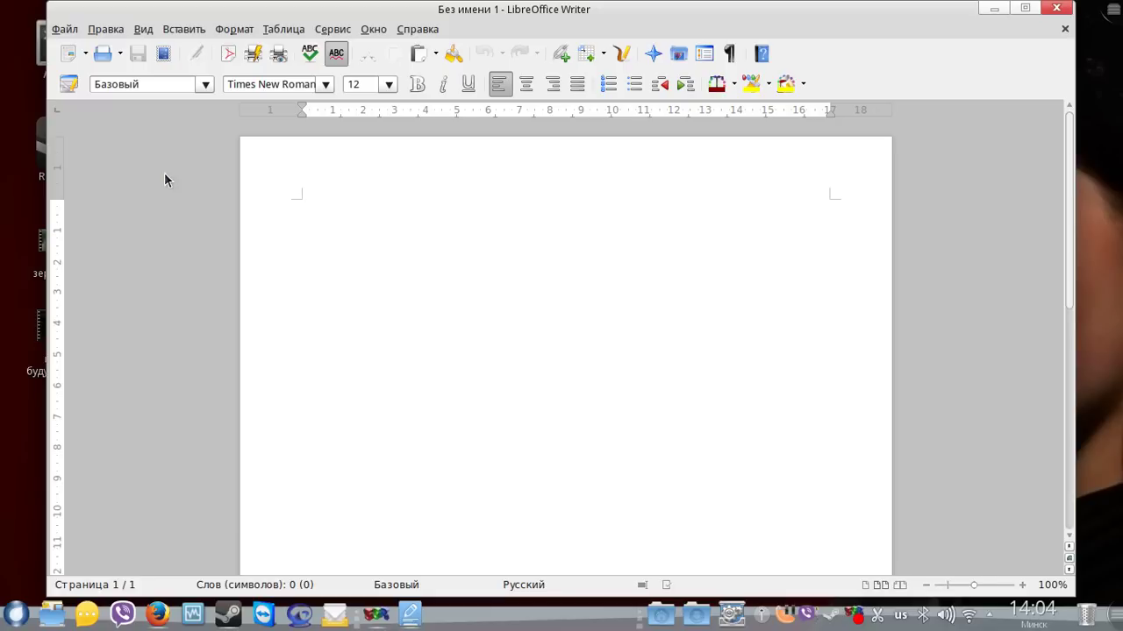
{"action": "left_click_drag", "start_coordinate": [835, 18], "coordinate": [800, 19]}
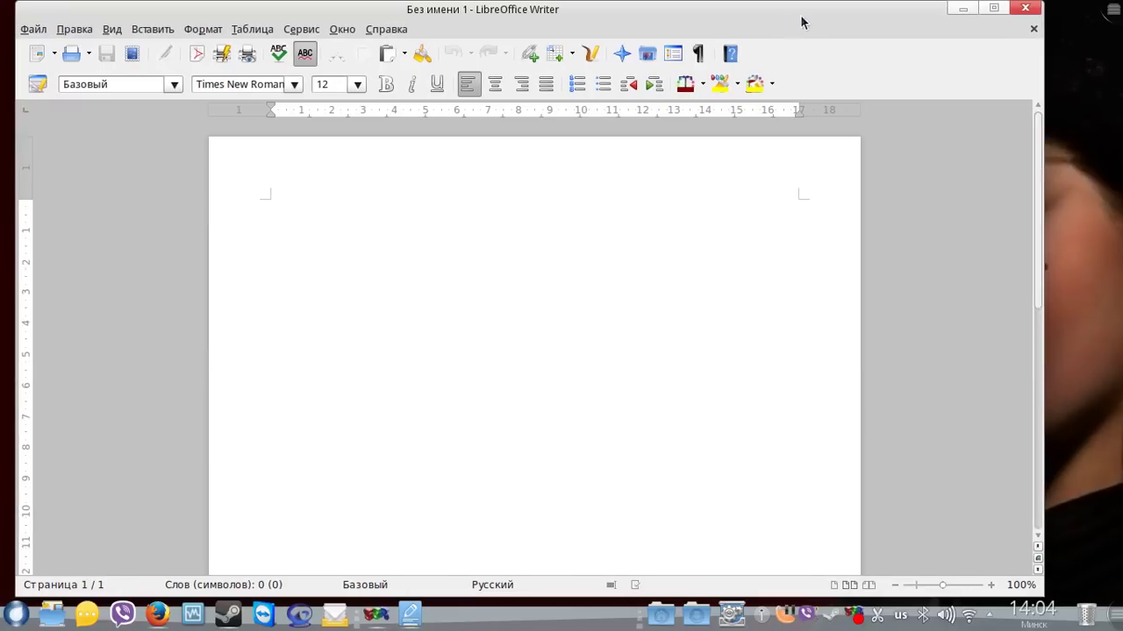
{"action": "left_click", "coordinate": [1024, 8]}
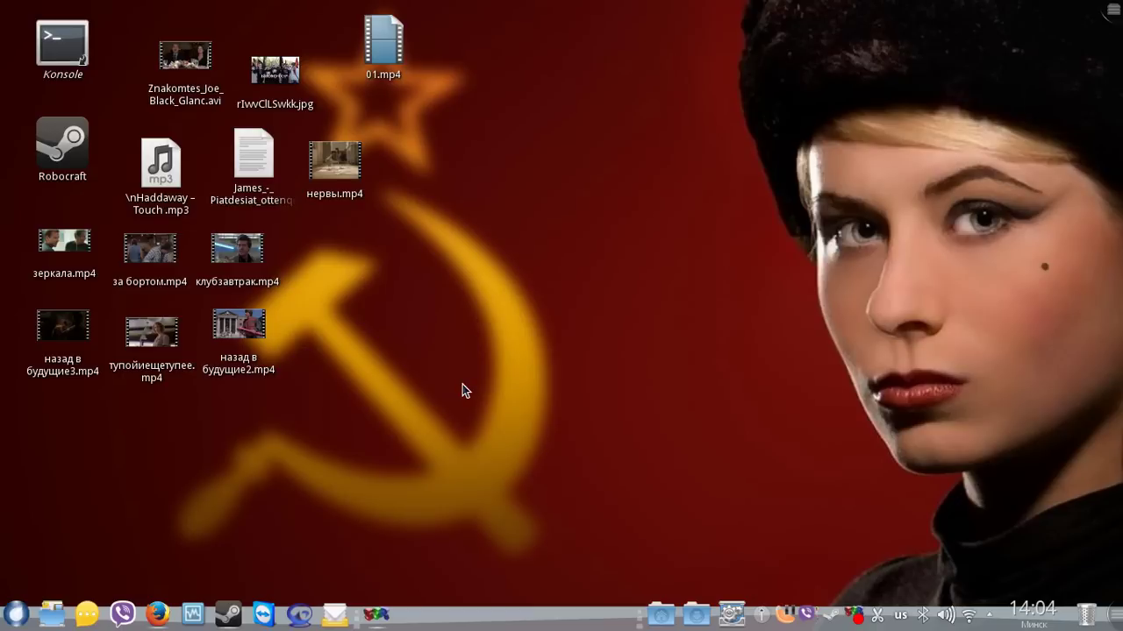
{"action": "left_click", "coordinate": [158, 614]}
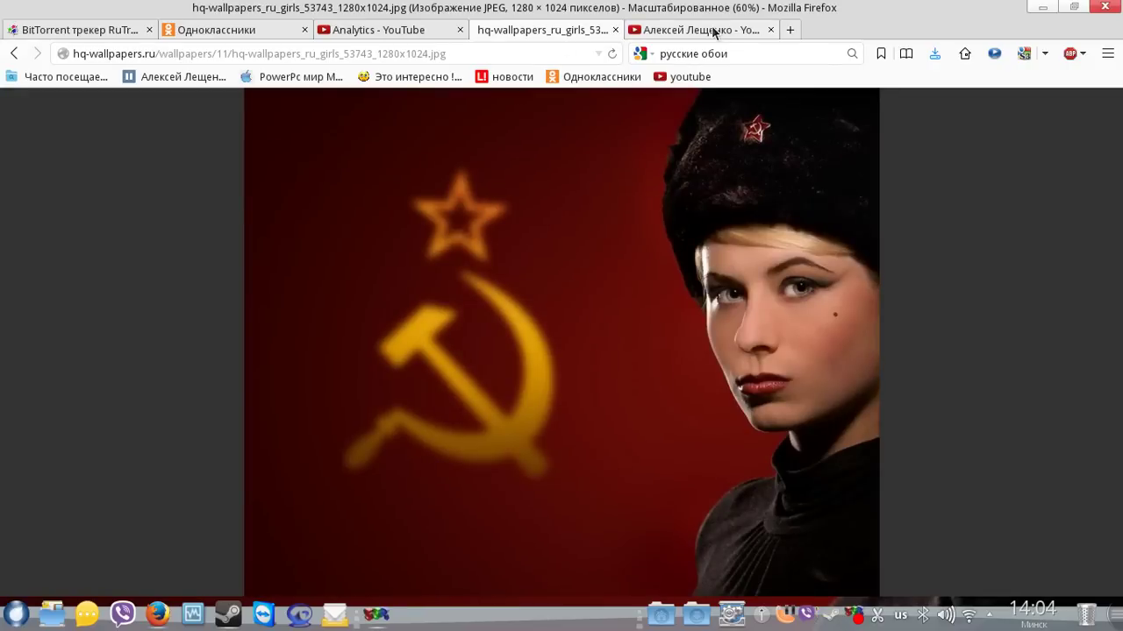
{"action": "left_click", "coordinate": [771, 29]}
{"action": "key", "text": "ctrl+t"}
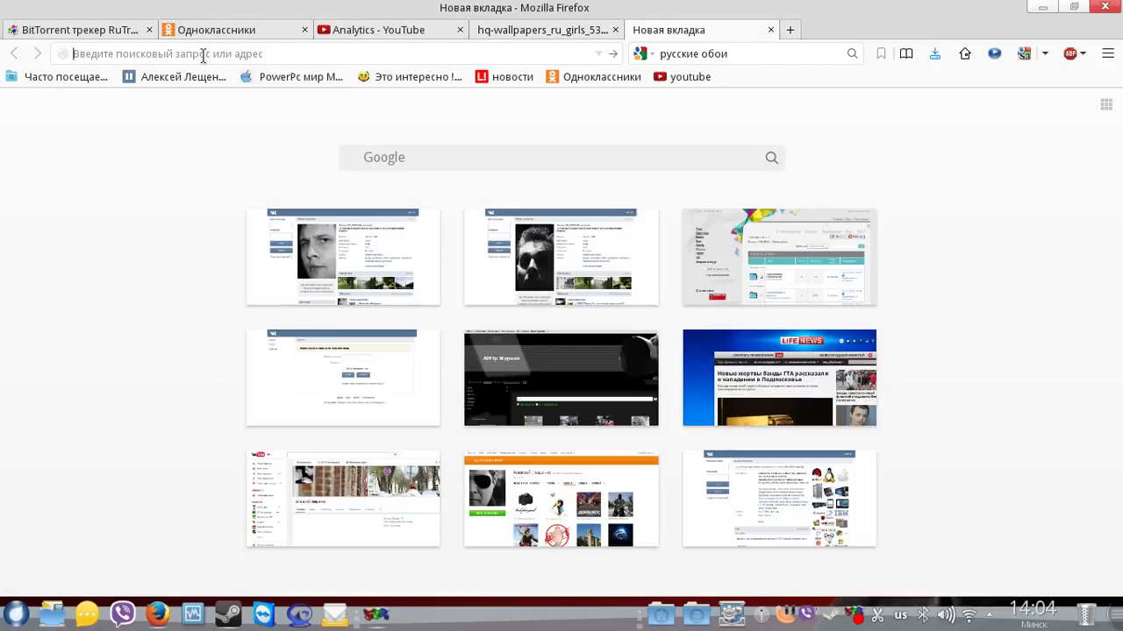
{"action": "type", "text": "ru.xhamster.com/"}
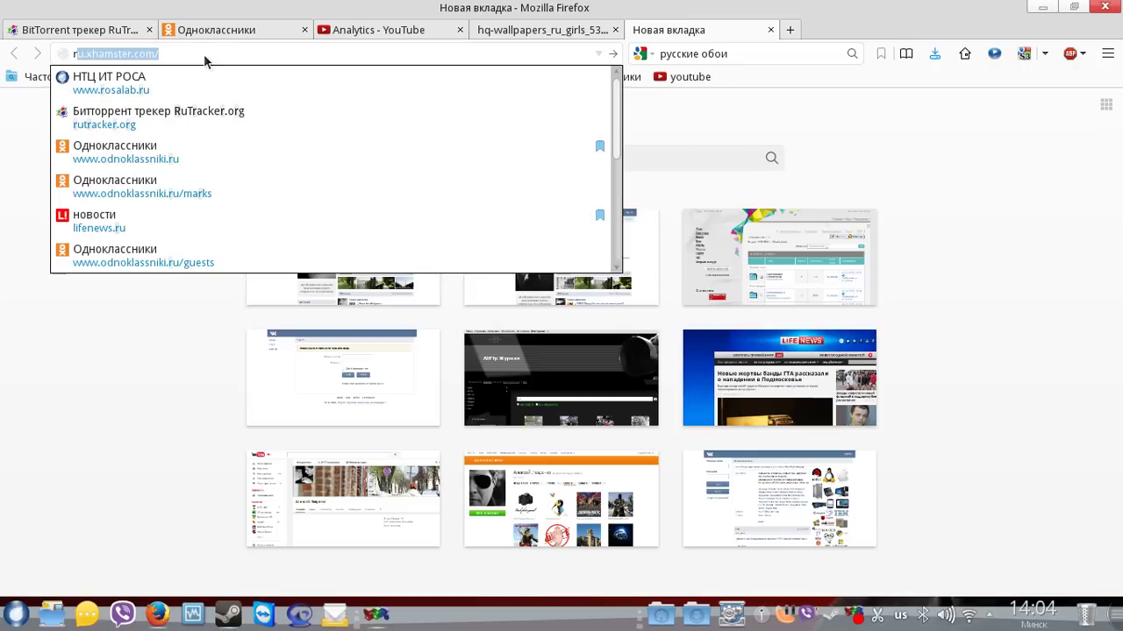
{"action": "left_click", "coordinate": [184, 77]}
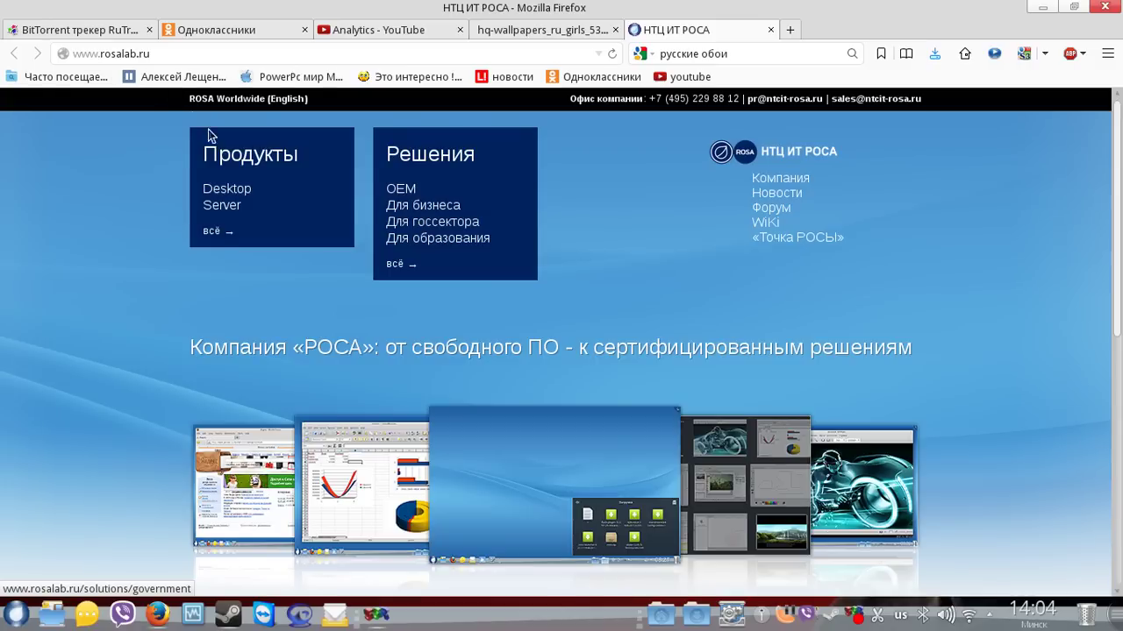
Open the Desktop products page on the ROSA site, look through the listed operating systems, and return to the home page
{"action": "left_click", "coordinate": [230, 193]}
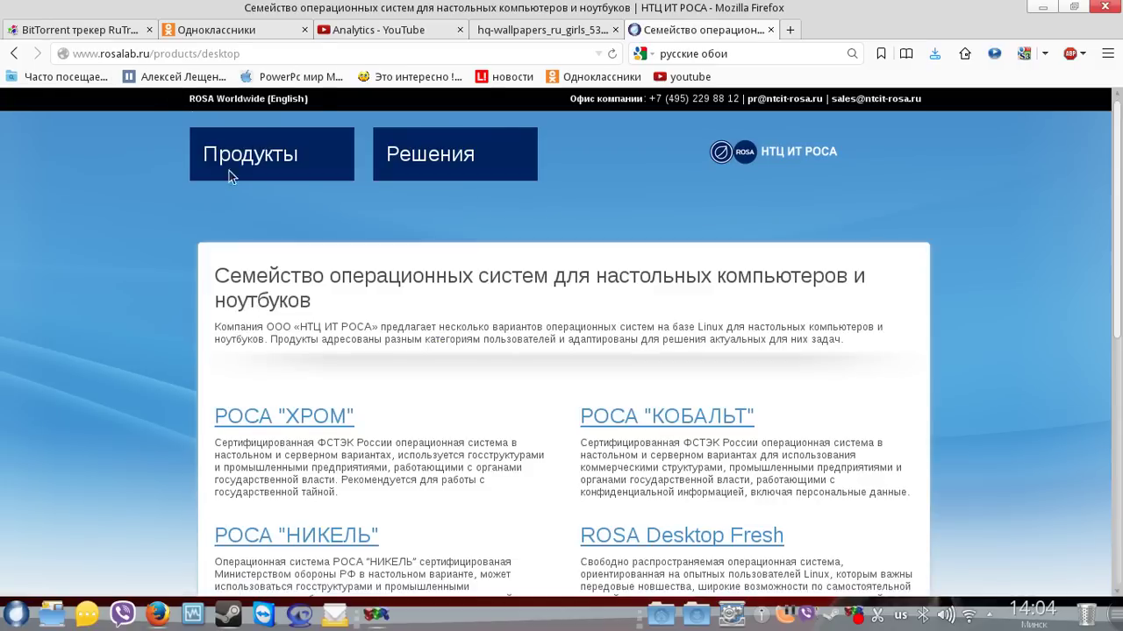
{"action": "scroll", "coordinate": [761, 280], "scroll_direction": "down", "scroll_amount": 5}
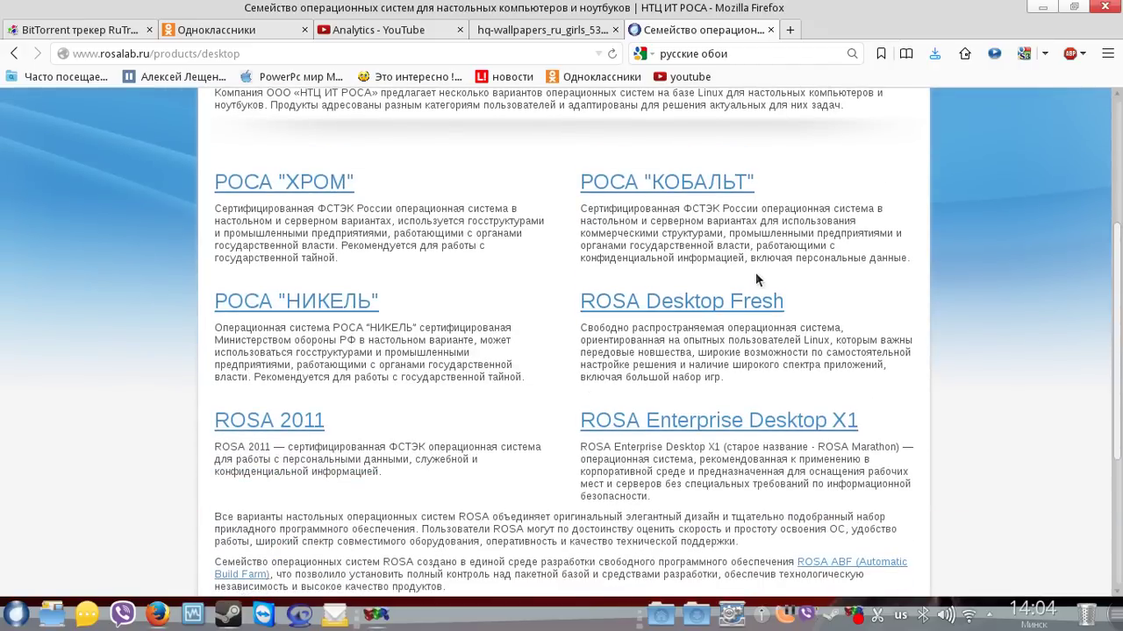
{"action": "scroll", "coordinate": [285, 445], "scroll_direction": "down", "scroll_amount": 1}
{"action": "scroll", "coordinate": [284, 445], "scroll_direction": "down", "scroll_amount": 4}
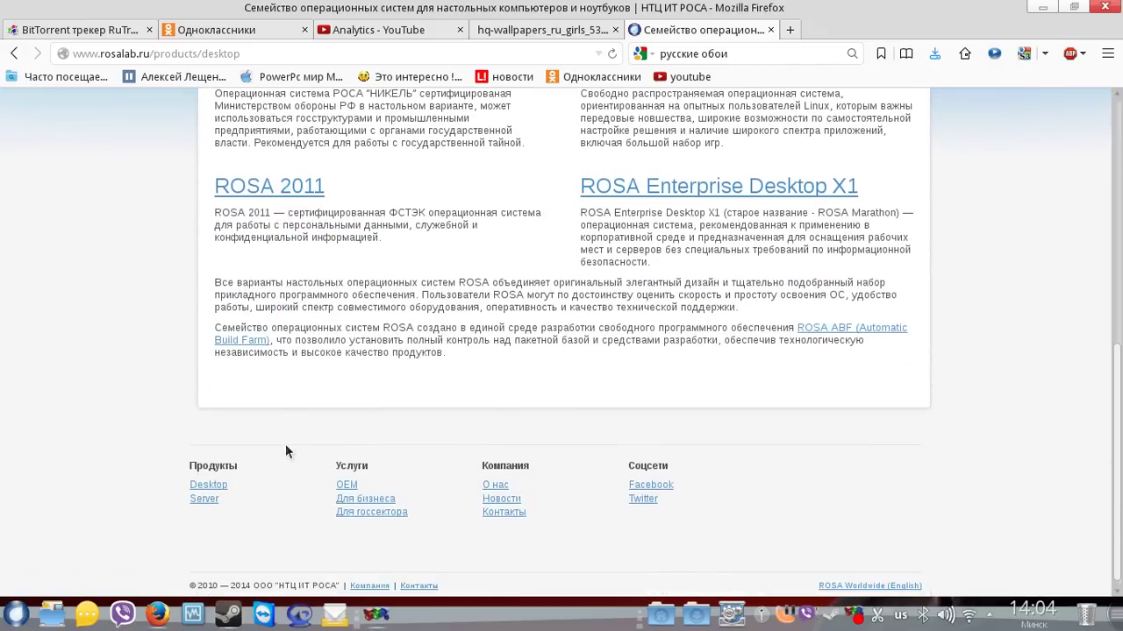
{"action": "scroll", "coordinate": [281, 450], "scroll_direction": "up", "scroll_amount": 10}
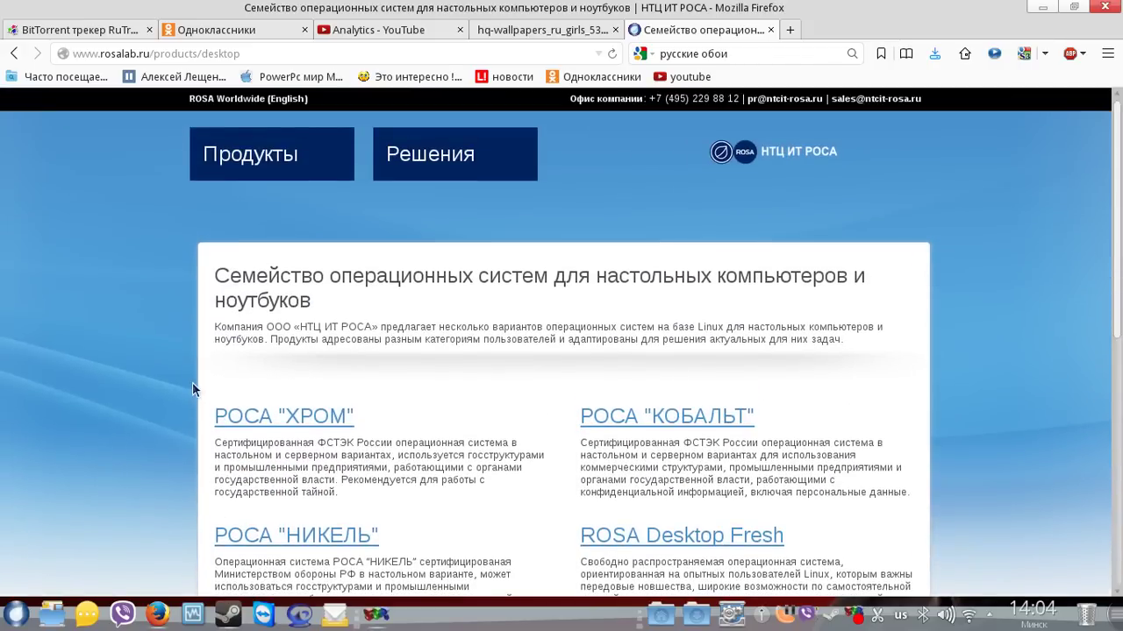
{"action": "mouse_move", "coordinate": [250, 158]}
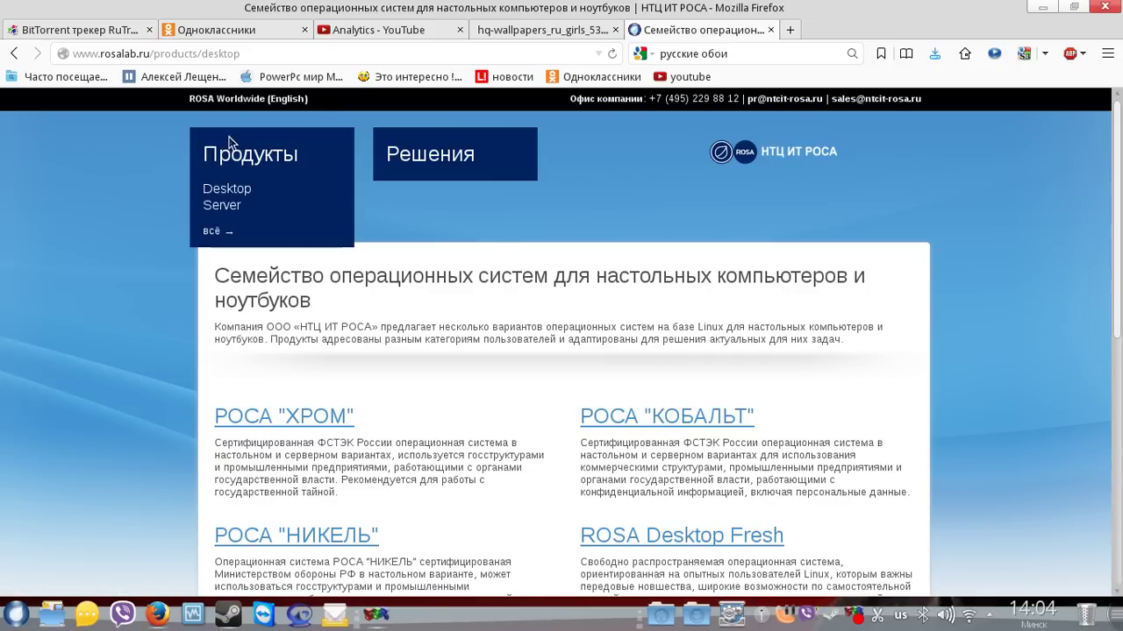
{"action": "left_click", "coordinate": [14, 53]}
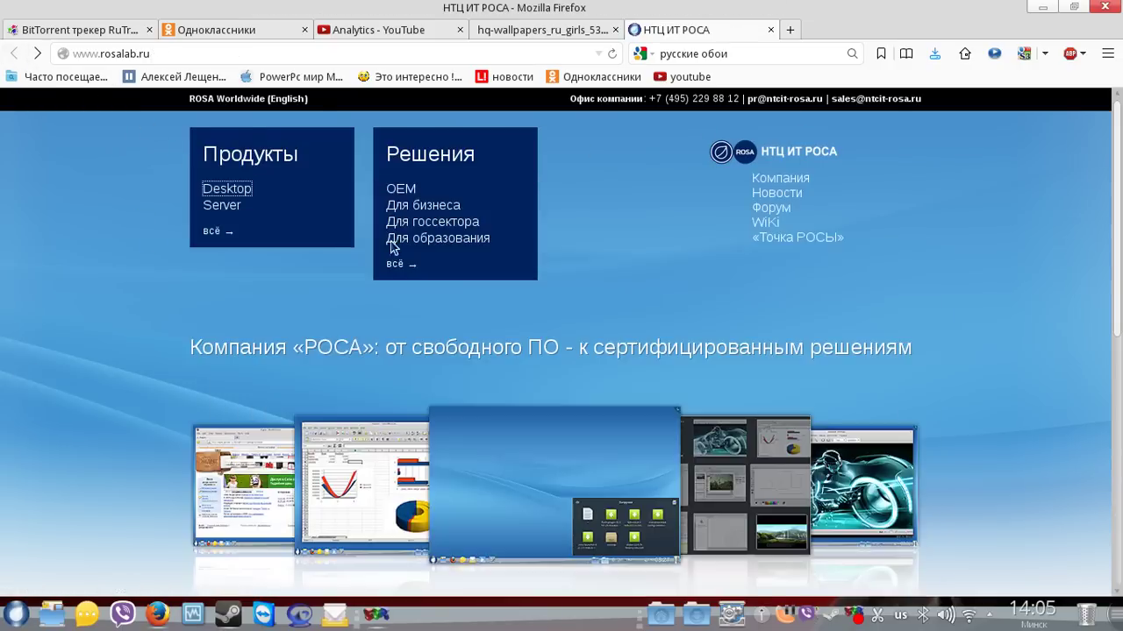
Open the ROSA forum from the site's home page, look through its Russian, English and localized sections, and minimize the browser
{"action": "left_click", "coordinate": [769, 208]}
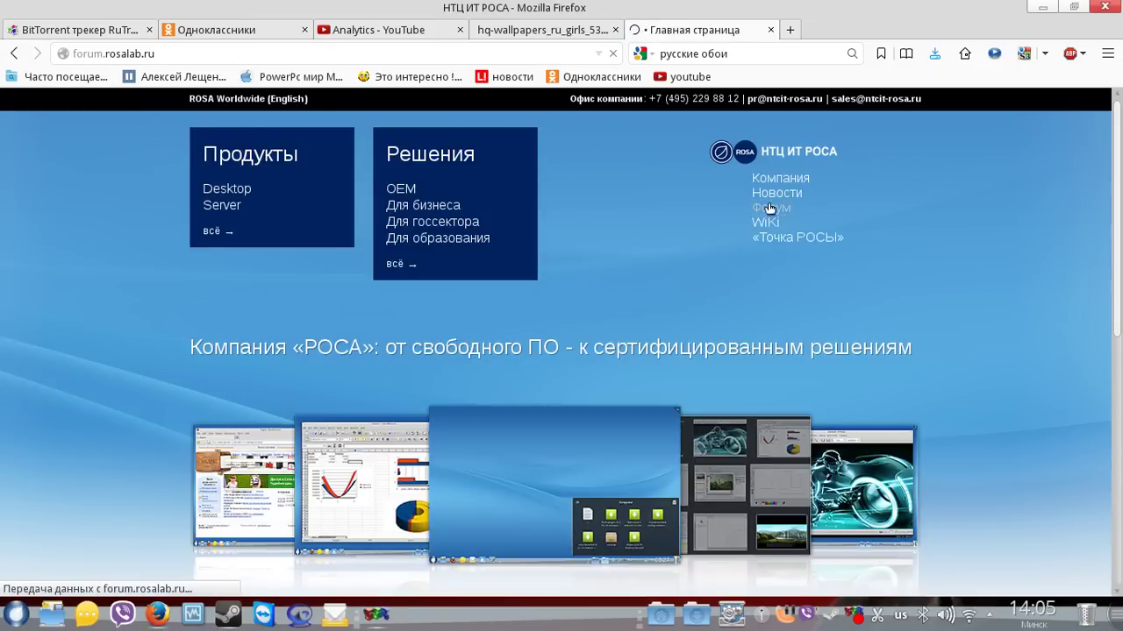
{"action": "scroll", "coordinate": [466, 369], "scroll_direction": "down", "scroll_amount": 10}
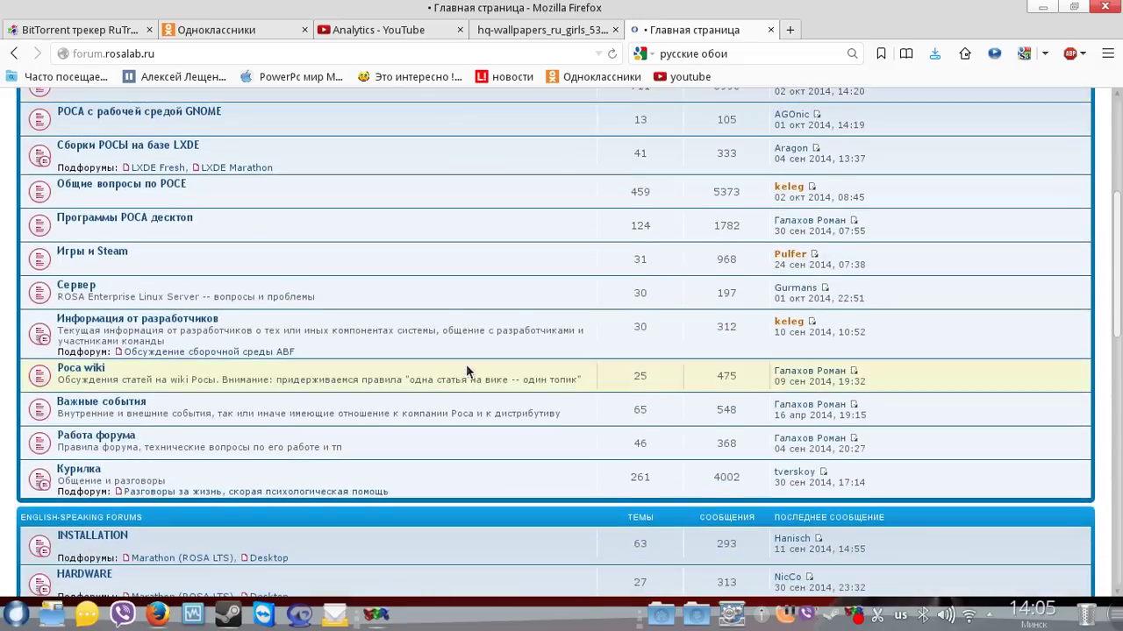
{"action": "scroll", "coordinate": [451, 381], "scroll_direction": "down", "scroll_amount": 4}
{"action": "scroll", "coordinate": [444, 412], "scroll_direction": "up", "scroll_amount": 3}
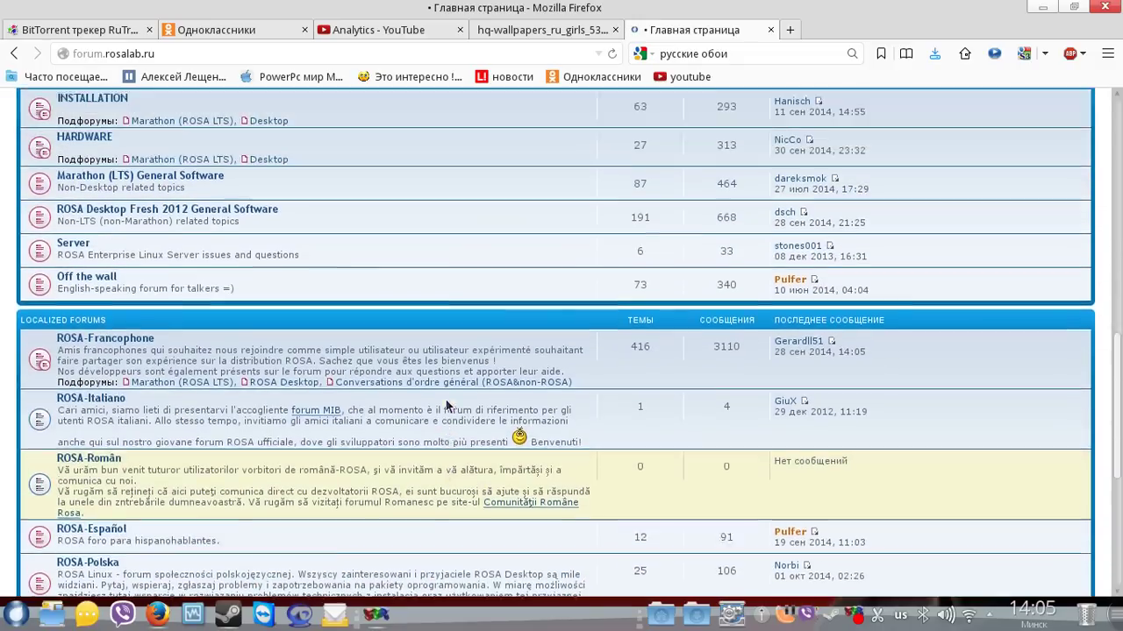
{"action": "scroll", "coordinate": [444, 412], "scroll_direction": "down", "scroll_amount": 6}
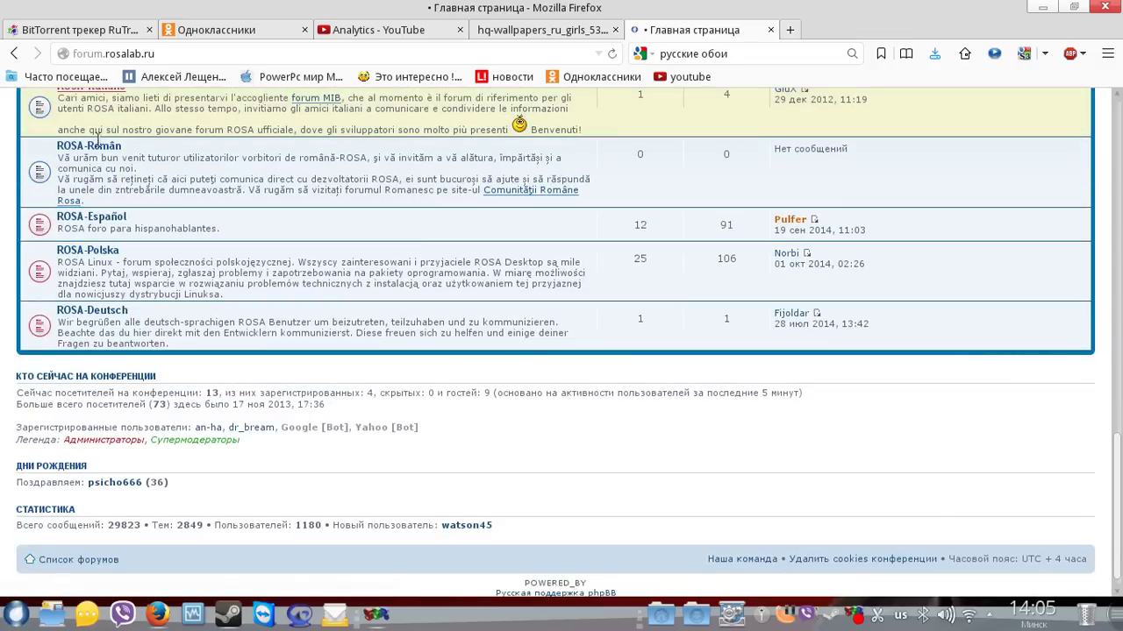
{"action": "scroll", "coordinate": [111, 277], "scroll_direction": "up", "scroll_amount": 3}
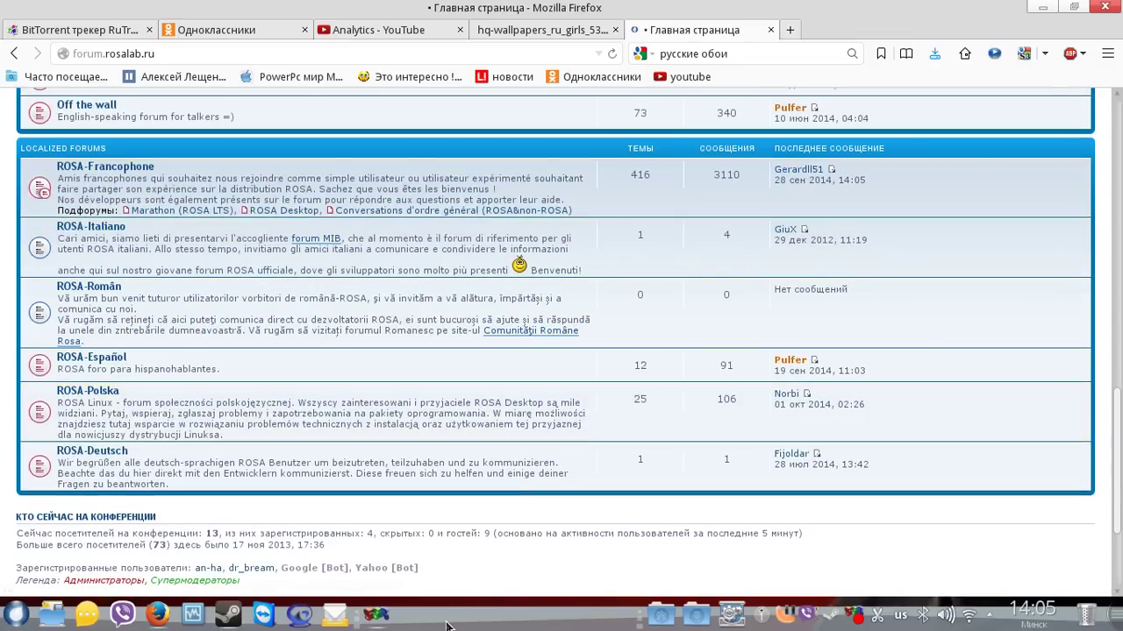
{"action": "left_click", "coordinate": [1042, 7]}
{"action": "left_click", "coordinate": [890, 84]}
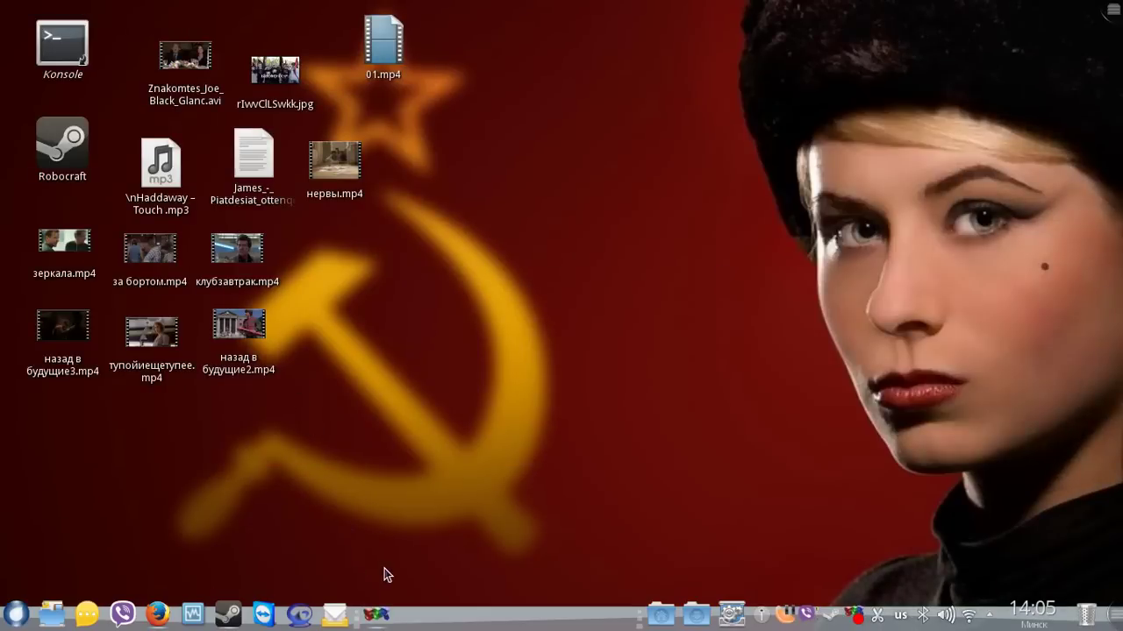
Restore Firefox and load the bookmarked VK profile page in the tab holding the wallpaper image
{"action": "left_click", "coordinate": [158, 614]}
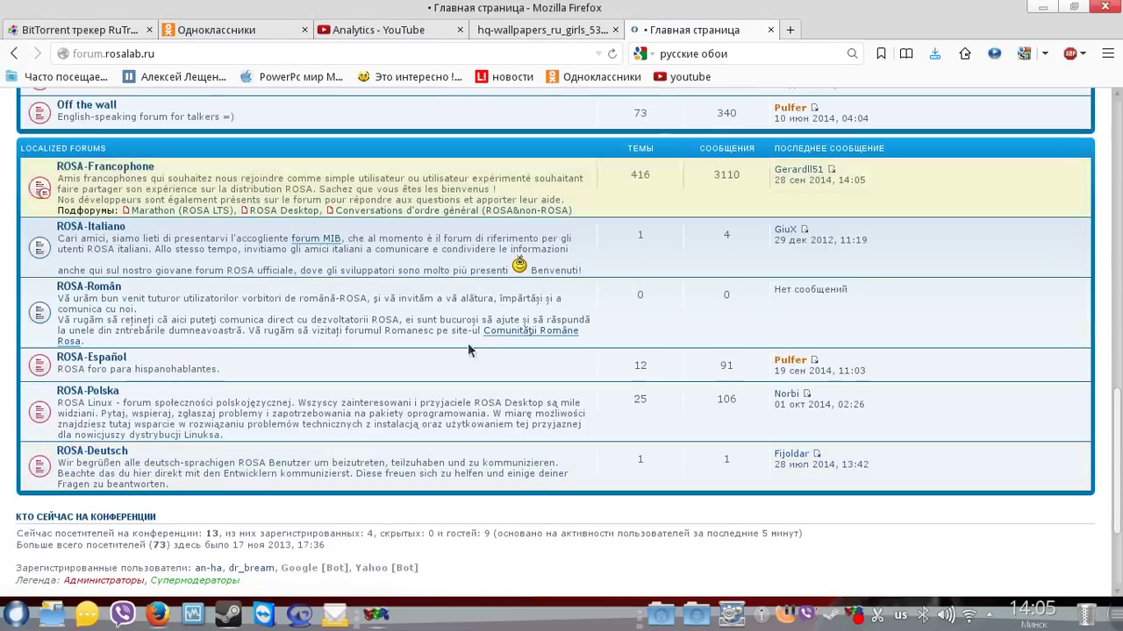
{"action": "scroll", "coordinate": [357, 253], "scroll_direction": "up", "scroll_amount": 5}
{"action": "scroll", "coordinate": [358, 254], "scroll_direction": "up", "scroll_amount": 10}
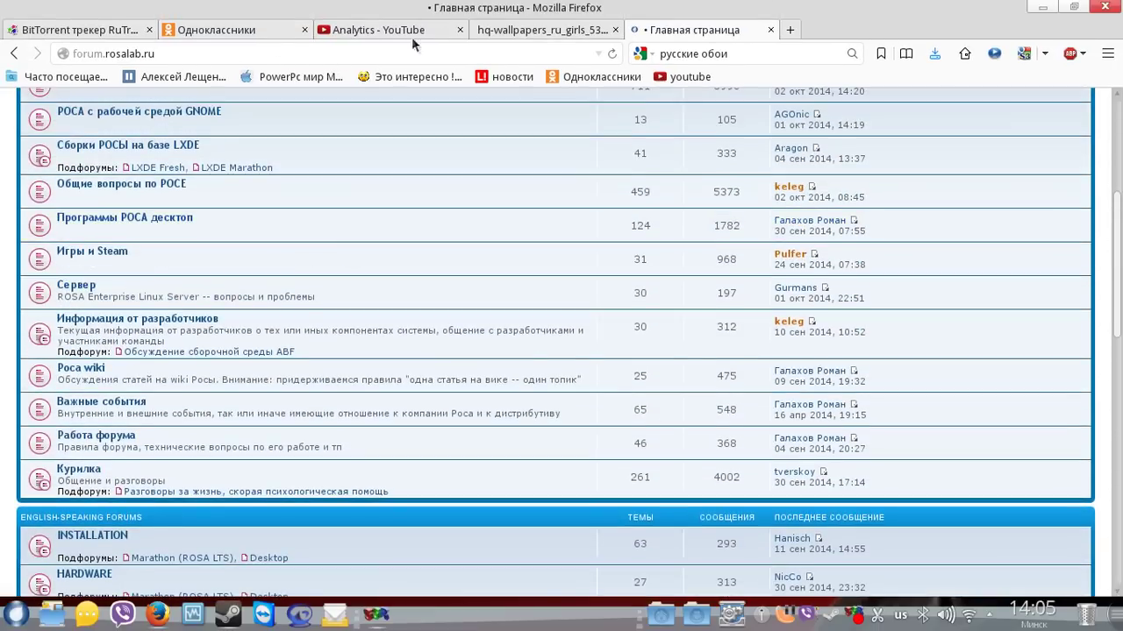
{"action": "left_click", "coordinate": [537, 29]}
{"action": "left_click", "coordinate": [186, 77]}
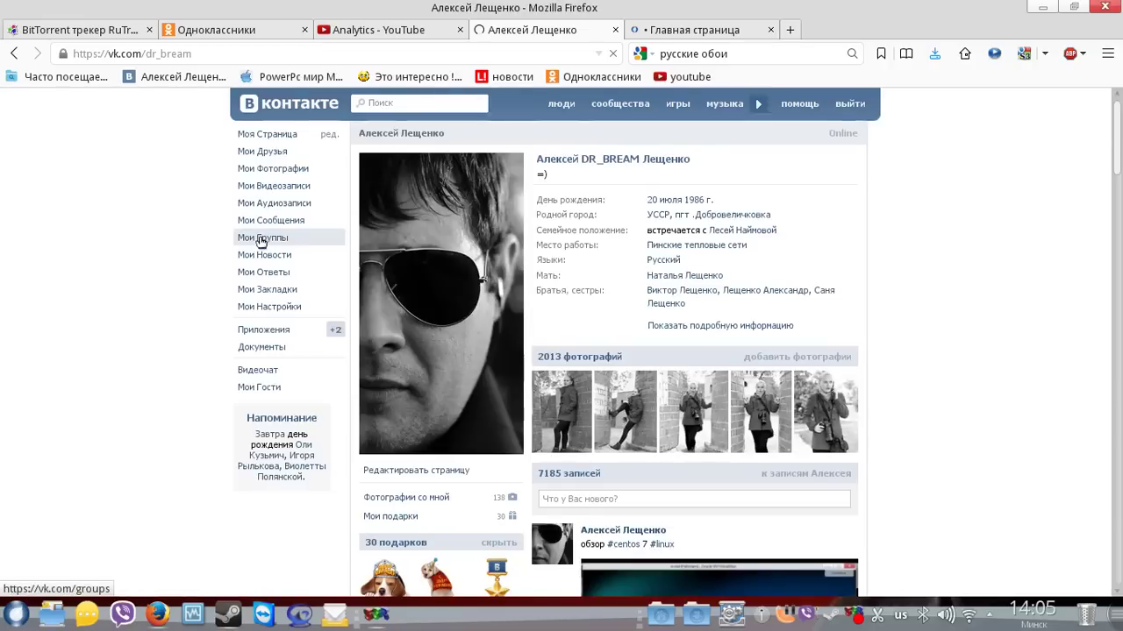
Open the ROSA Desktop community from the VK groups list and look through its wall posts and discussions
{"action": "left_click", "coordinate": [262, 238]}
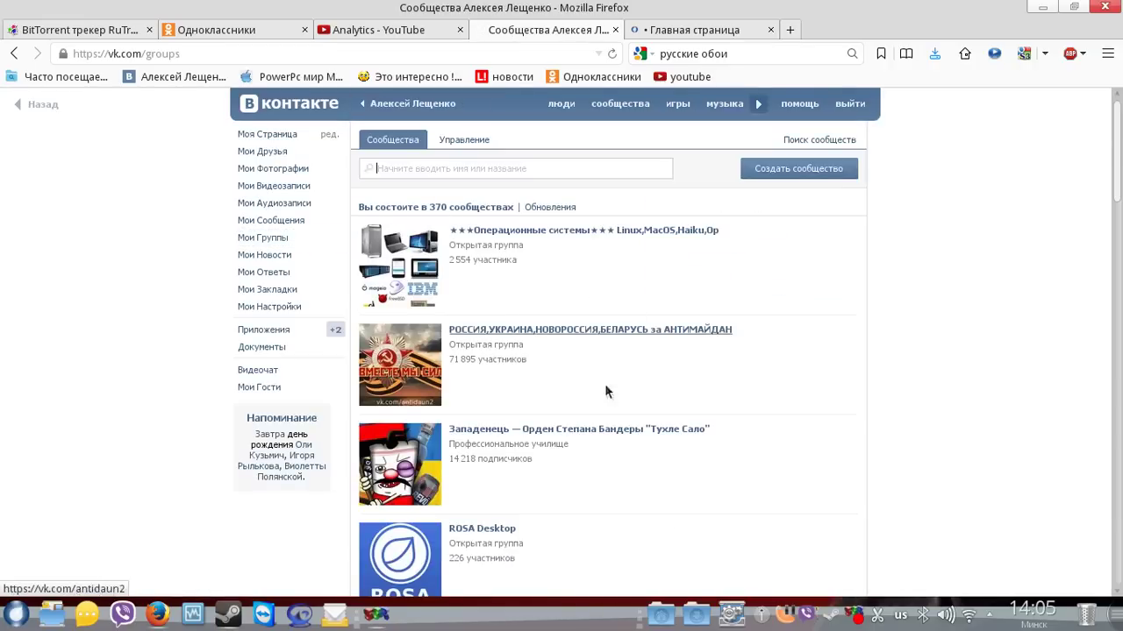
{"action": "left_click", "coordinate": [481, 529]}
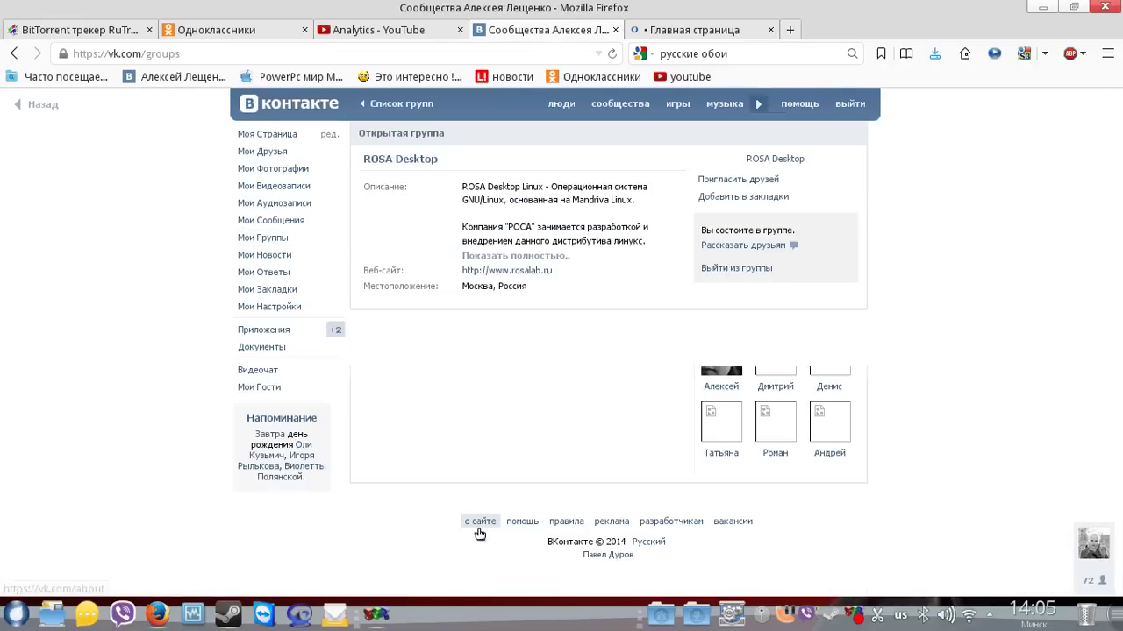
{"action": "scroll", "coordinate": [345, 268], "scroll_direction": "down", "scroll_amount": 5}
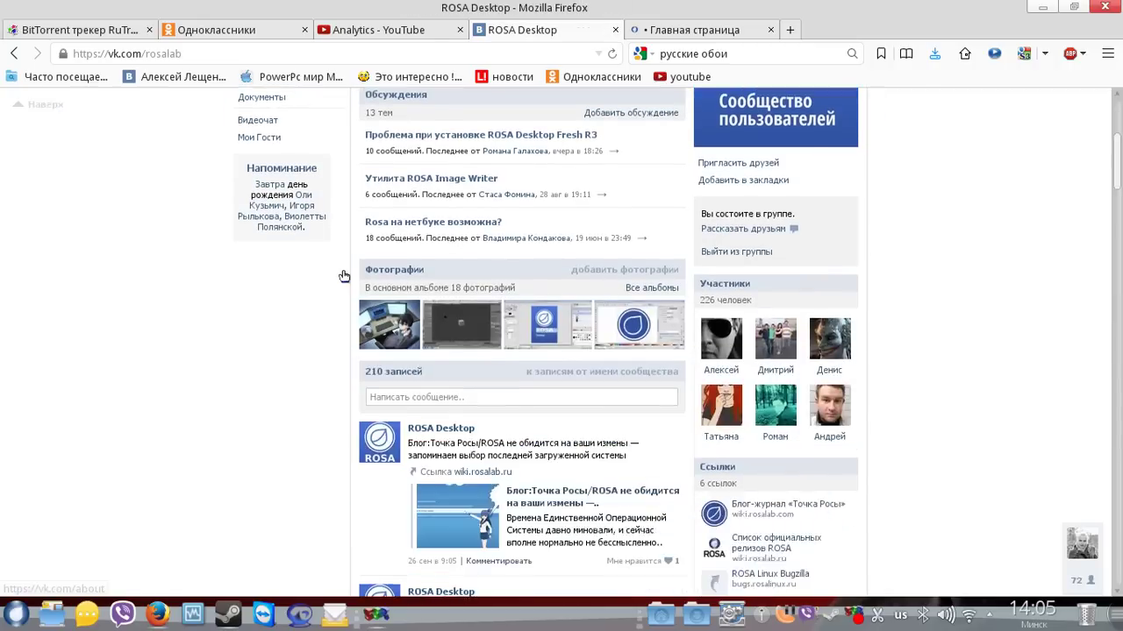
{"action": "scroll", "coordinate": [345, 277], "scroll_direction": "down", "scroll_amount": 5}
{"action": "scroll", "coordinate": [339, 281], "scroll_direction": "down", "scroll_amount": 5}
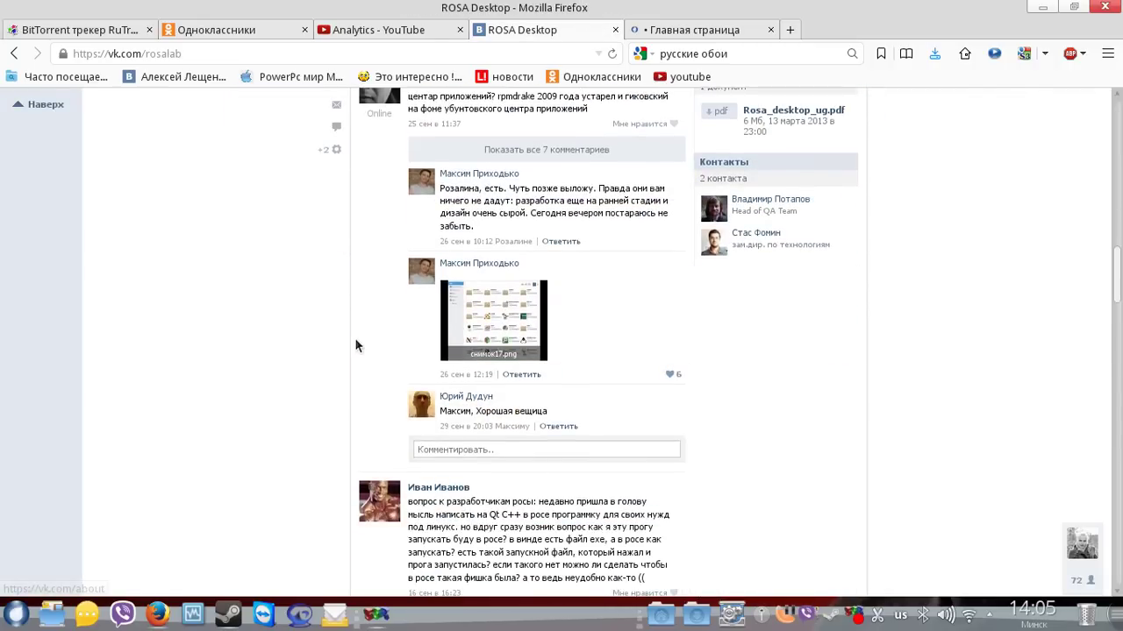
{"action": "scroll", "coordinate": [346, 316], "scroll_direction": "down", "scroll_amount": 5}
{"action": "scroll", "coordinate": [357, 344], "scroll_direction": "down", "scroll_amount": 10}
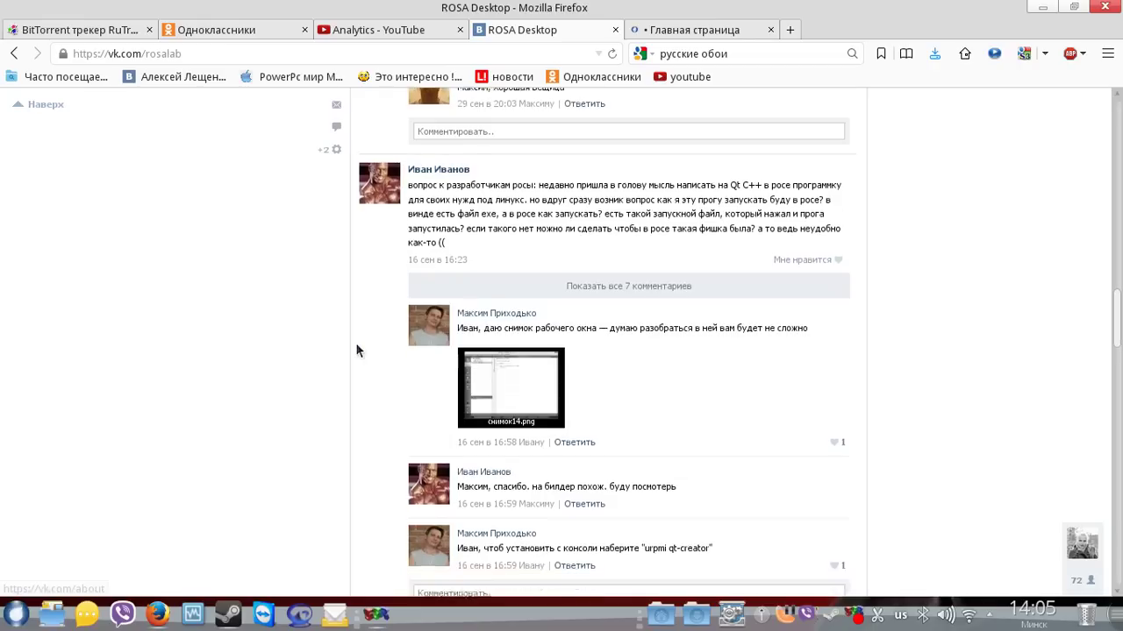
{"action": "scroll", "coordinate": [356, 351], "scroll_direction": "down", "scroll_amount": 10}
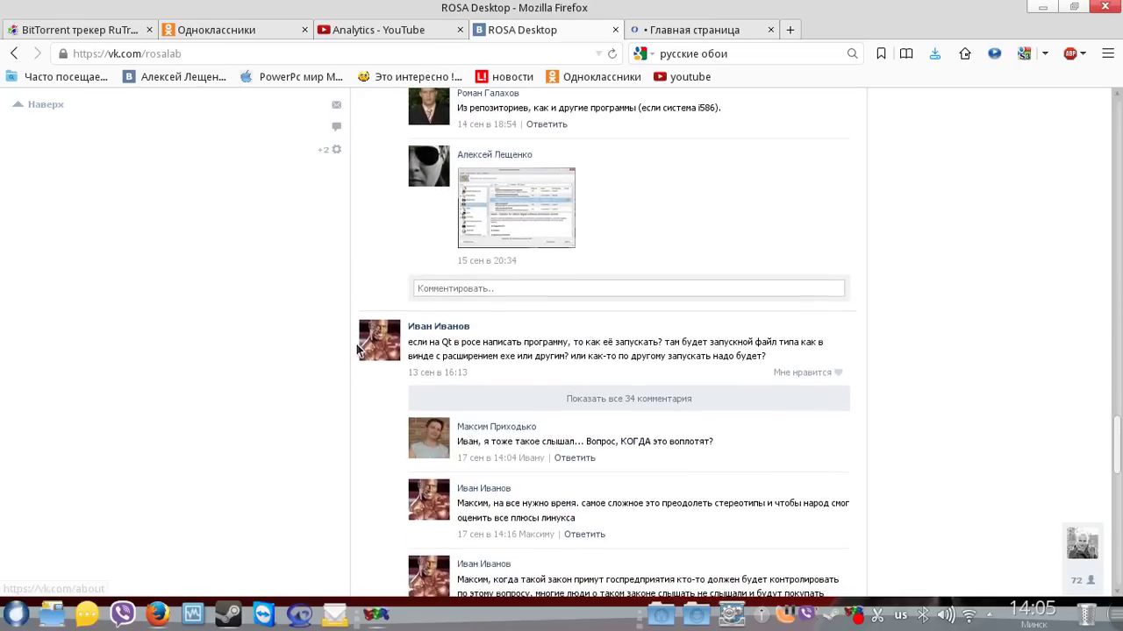
{"action": "scroll", "coordinate": [360, 353], "scroll_direction": "down", "scroll_amount": 10}
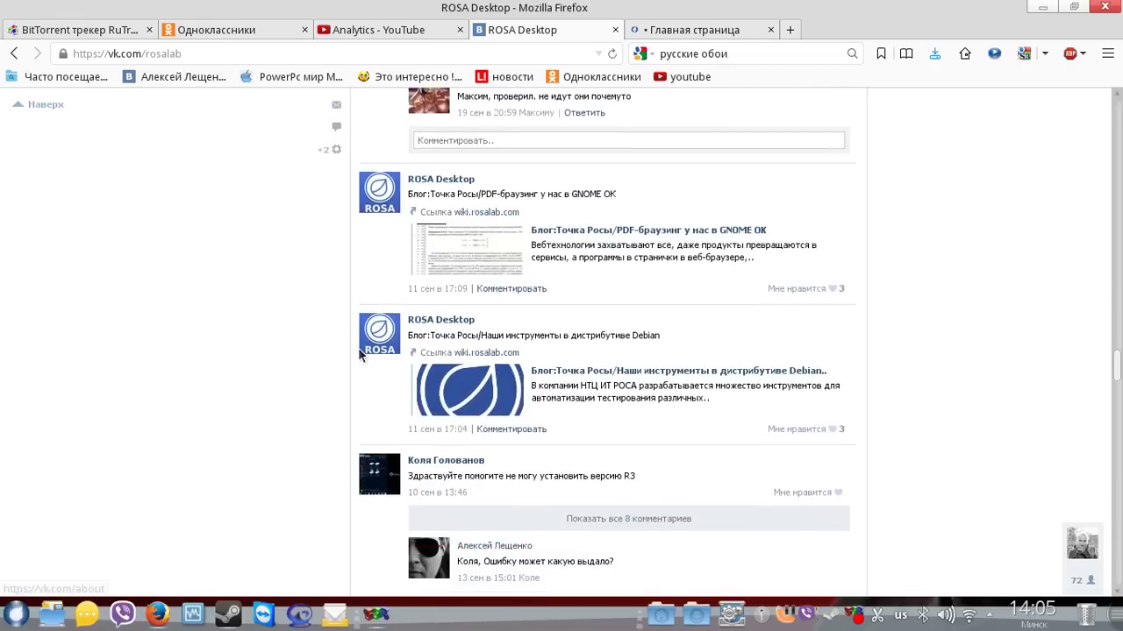
{"action": "scroll", "coordinate": [359, 349], "scroll_direction": "down", "scroll_amount": 5}
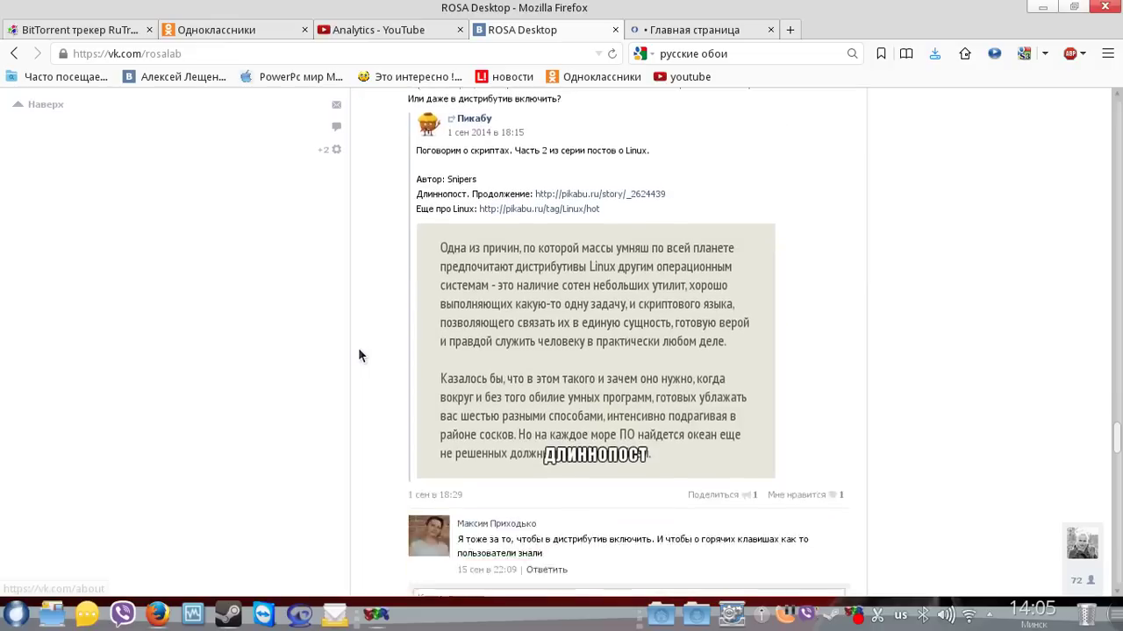
{"action": "scroll", "coordinate": [388, 333], "scroll_direction": "up", "scroll_amount": 20}
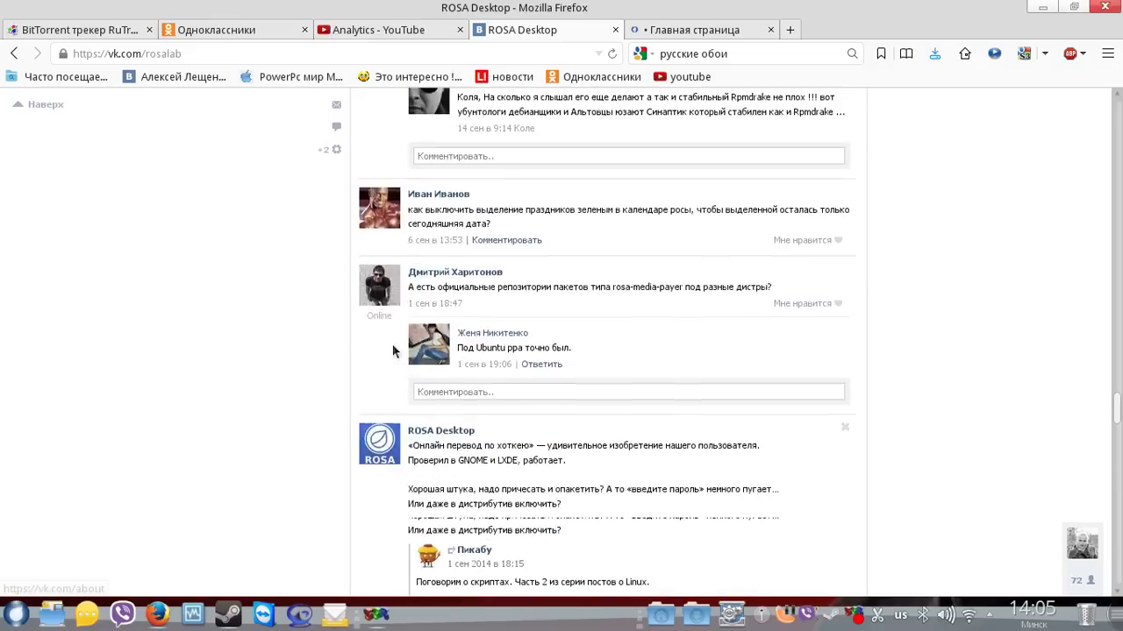
{"action": "scroll", "coordinate": [392, 354], "scroll_direction": "up", "scroll_amount": 20}
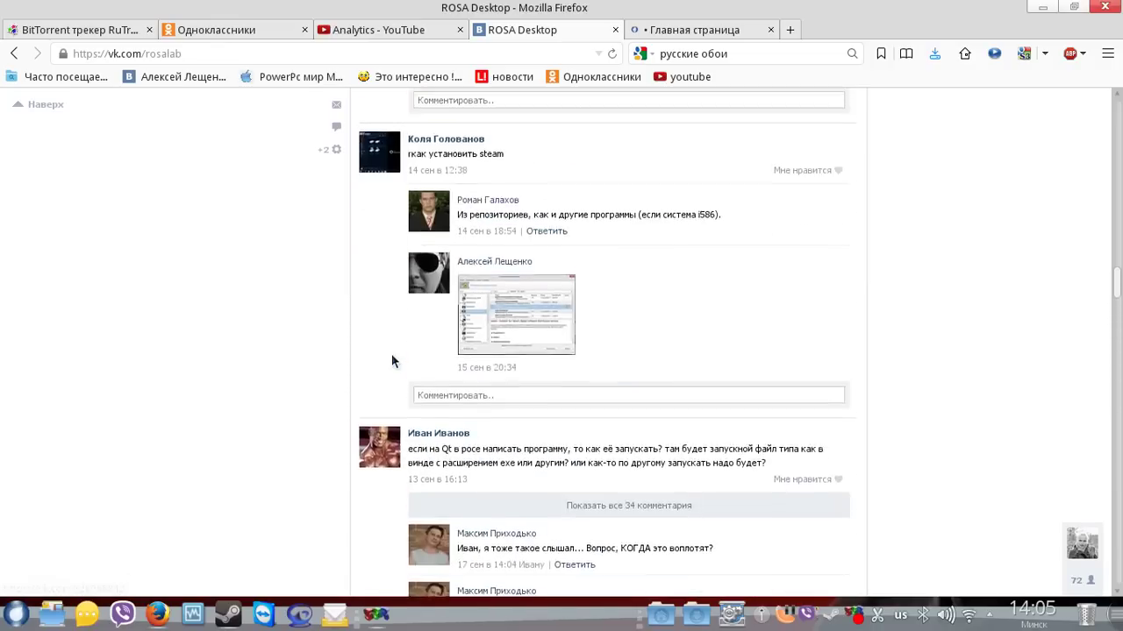
{"action": "scroll", "coordinate": [391, 354], "scroll_direction": "up", "scroll_amount": 20}
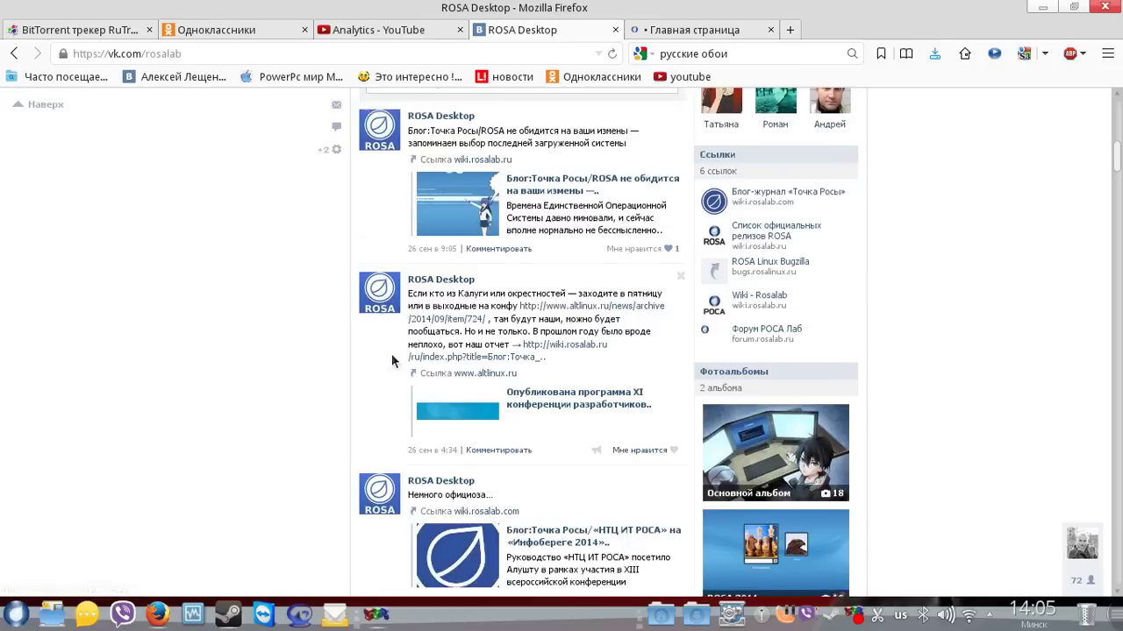
{"action": "scroll", "coordinate": [391, 360], "scroll_direction": "up", "scroll_amount": 3}
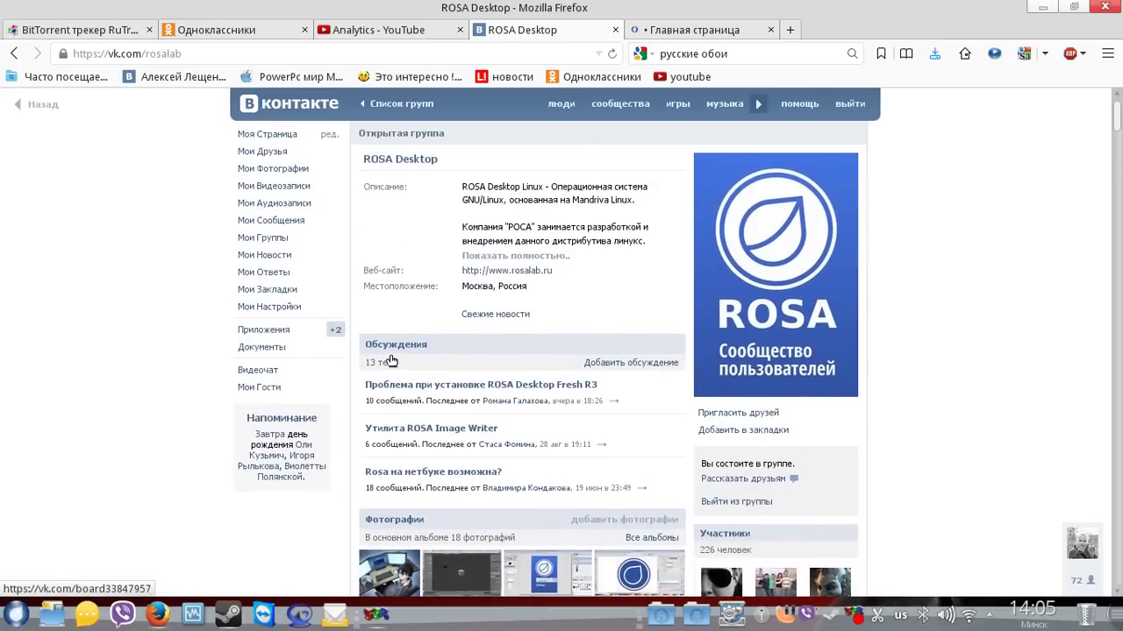
Open the Rosalab Wiki from the community's links, look over its main page, and minimize the browser
{"action": "scroll", "coordinate": [382, 356], "scroll_direction": "down", "scroll_amount": 1}
{"action": "scroll", "coordinate": [382, 357], "scroll_direction": "down", "scroll_amount": 8}
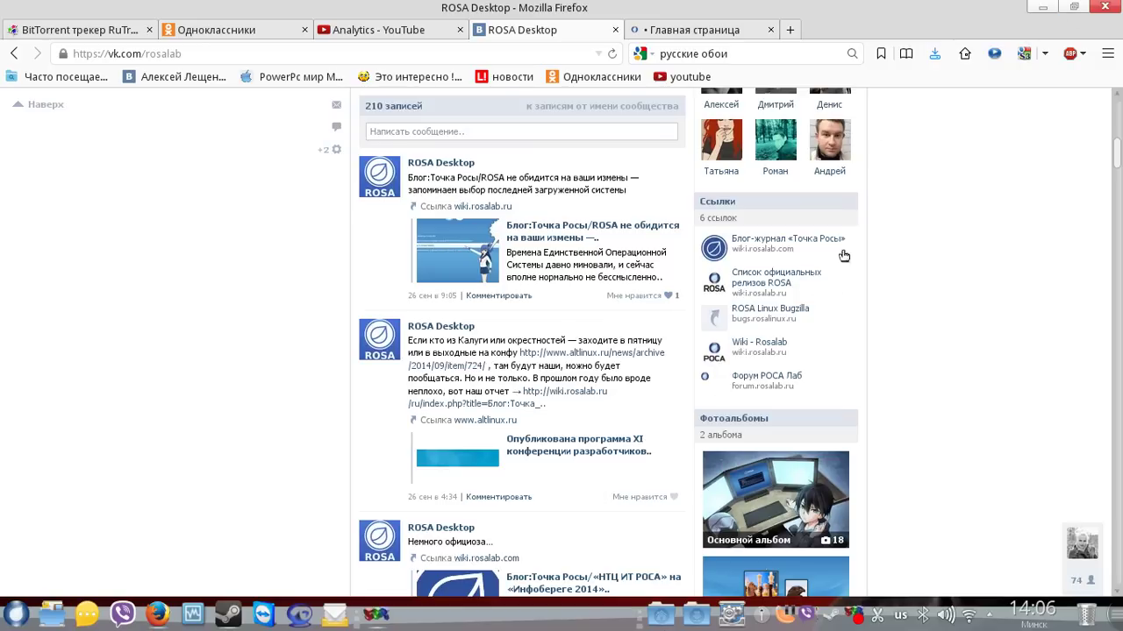
{"action": "left_click", "coordinate": [843, 331]}
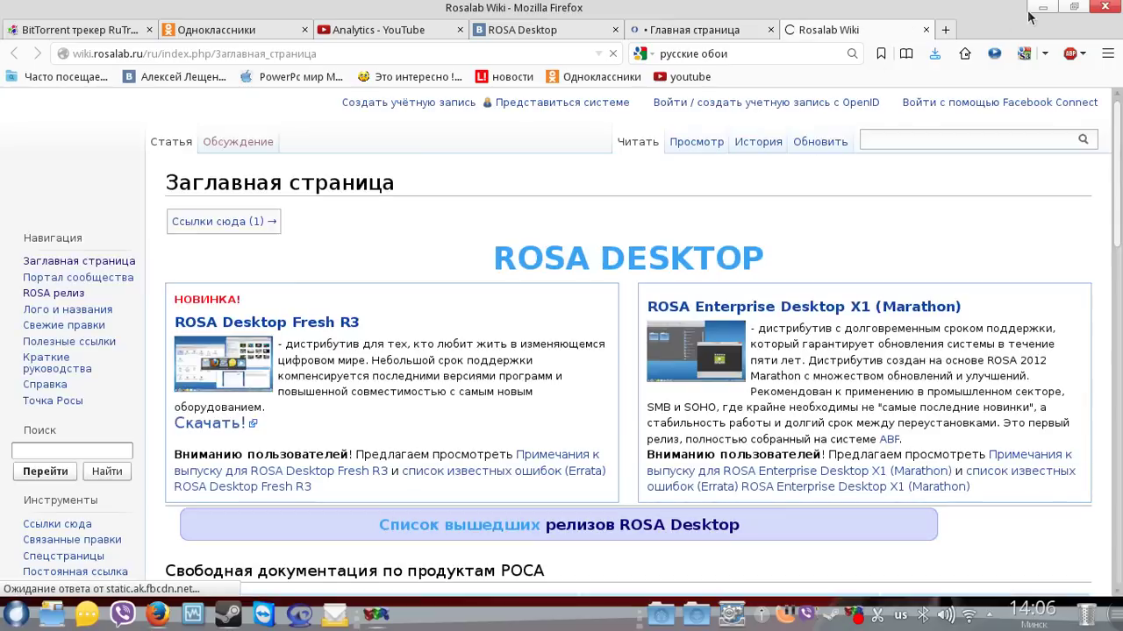
{"action": "scroll", "coordinate": [800, 240], "scroll_direction": "down", "scroll_amount": 2}
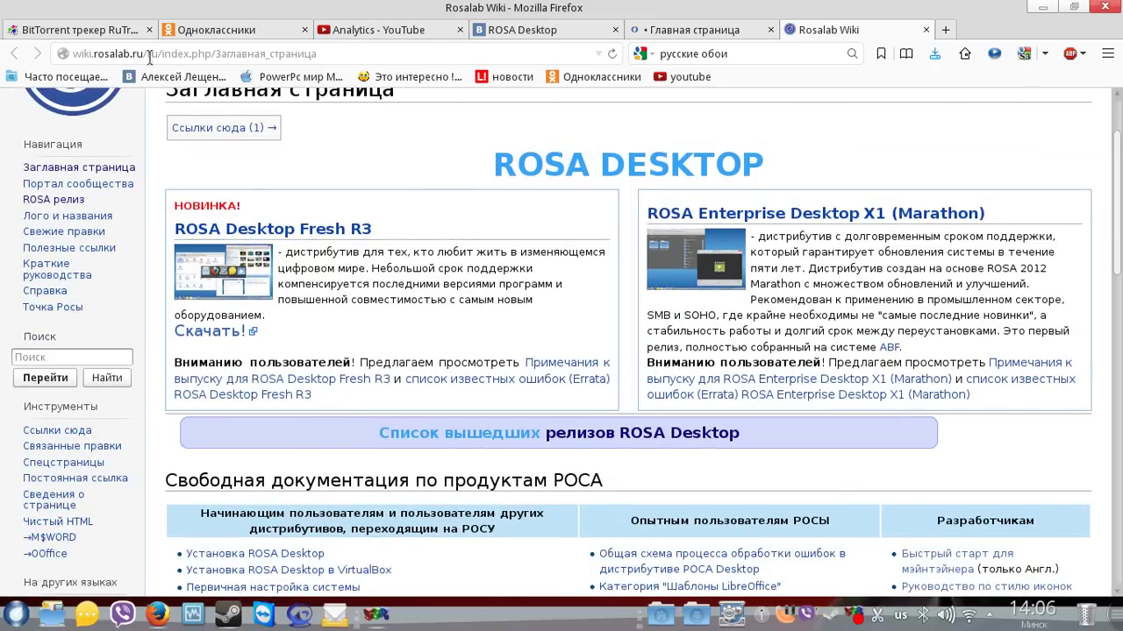
{"action": "left_click", "coordinate": [1043, 8]}
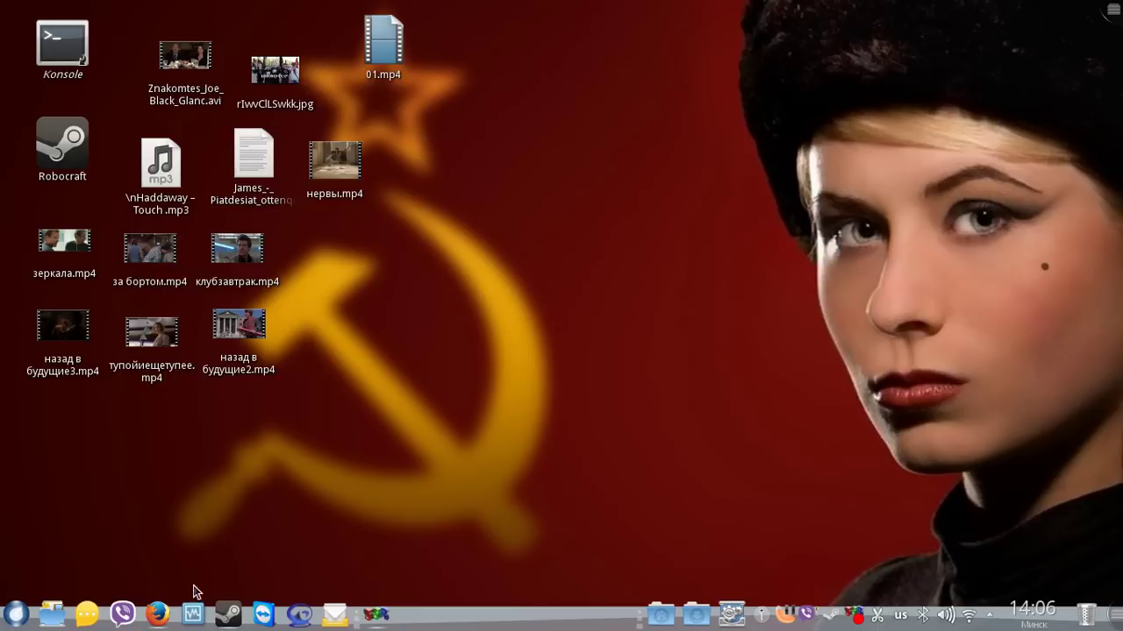
Launch the software installation and removal program from the application launcher, authenticate with the root password, and move the progress window aside
{"action": "left_click", "coordinate": [17, 614]}
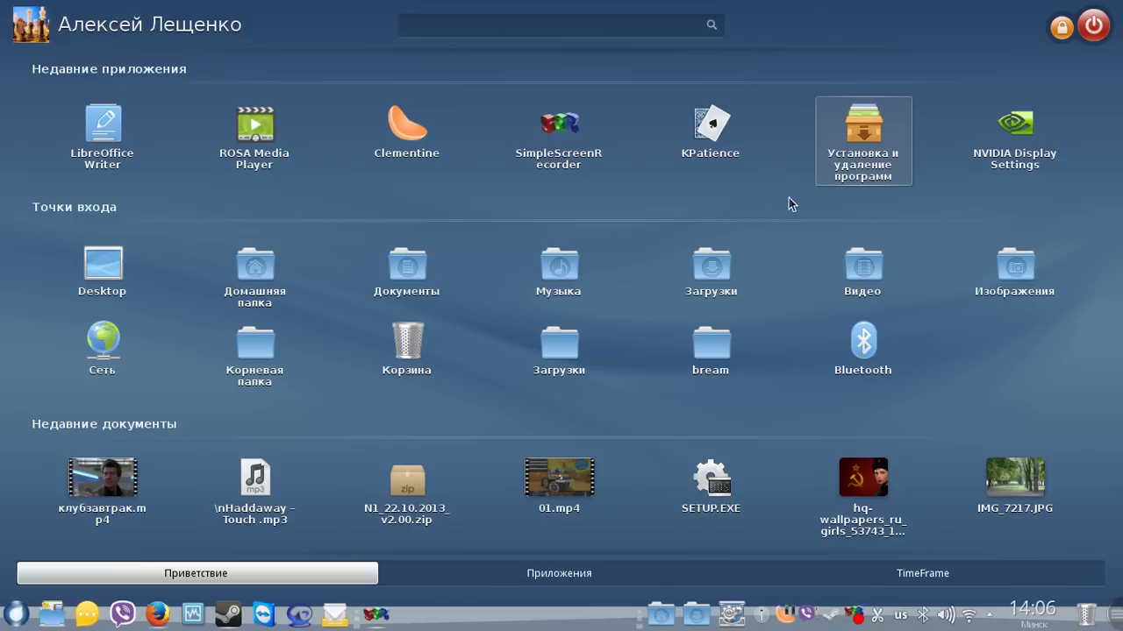
{"action": "left_click", "coordinate": [847, 151]}
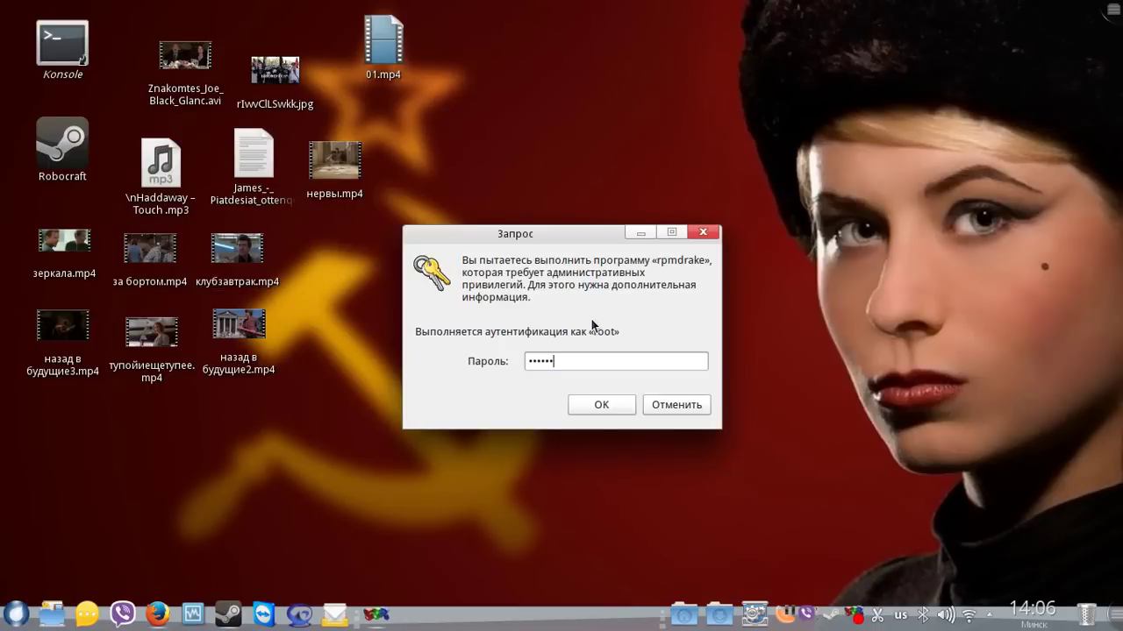
{"action": "key", "text": "Return"}
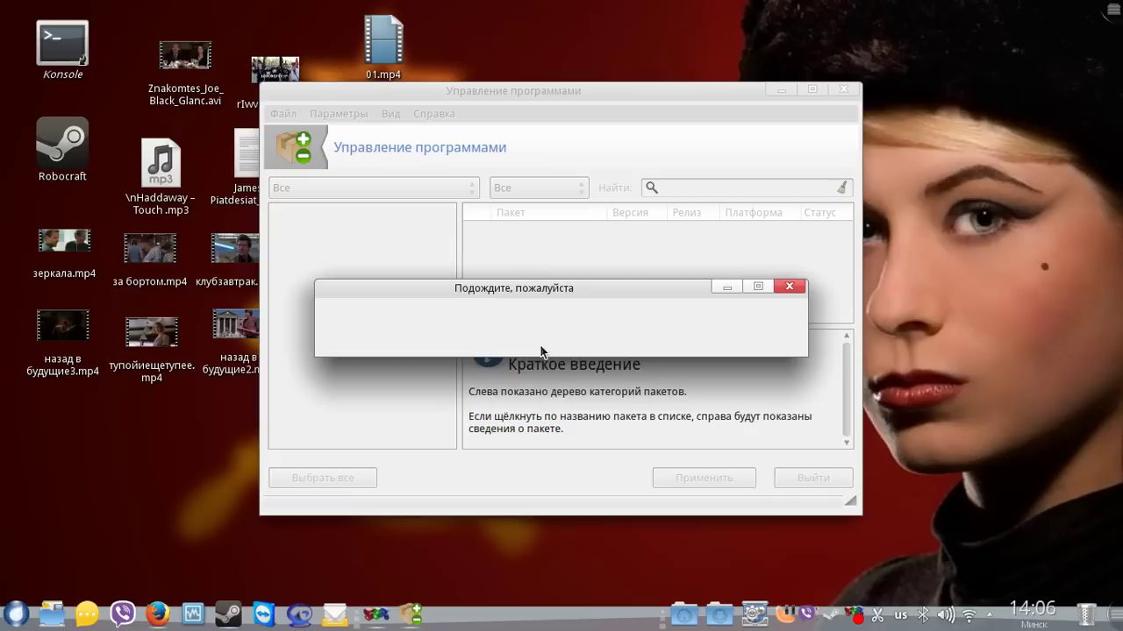
{"action": "left_click_drag", "start_coordinate": [618, 292], "coordinate": [624, 465]}
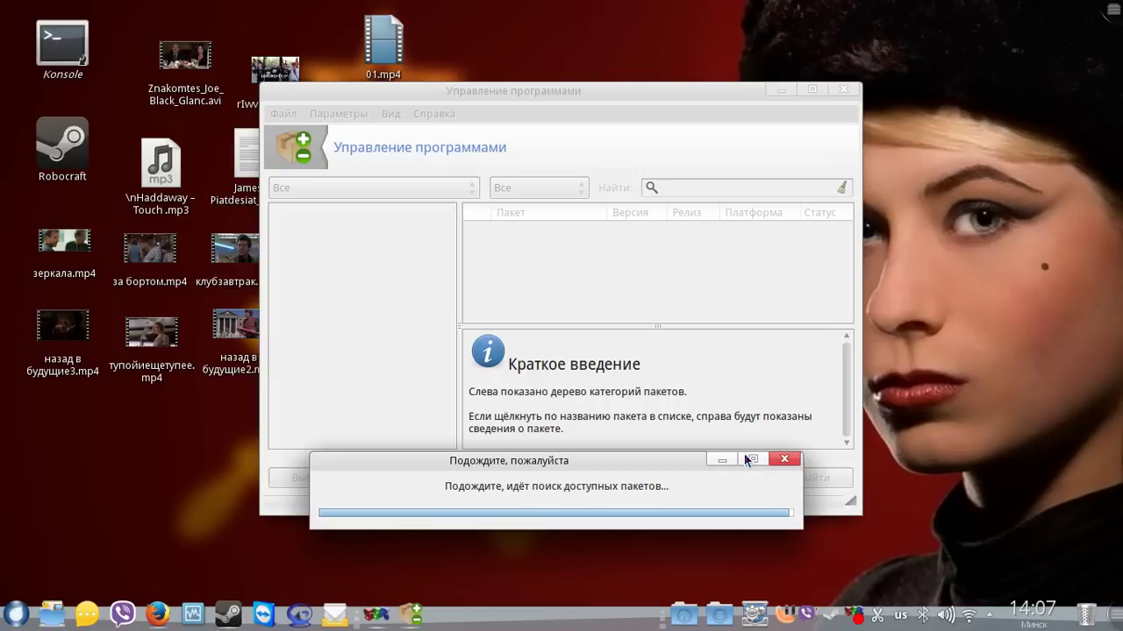
{"action": "left_click_drag", "start_coordinate": [590, 458], "coordinate": [609, 152]}
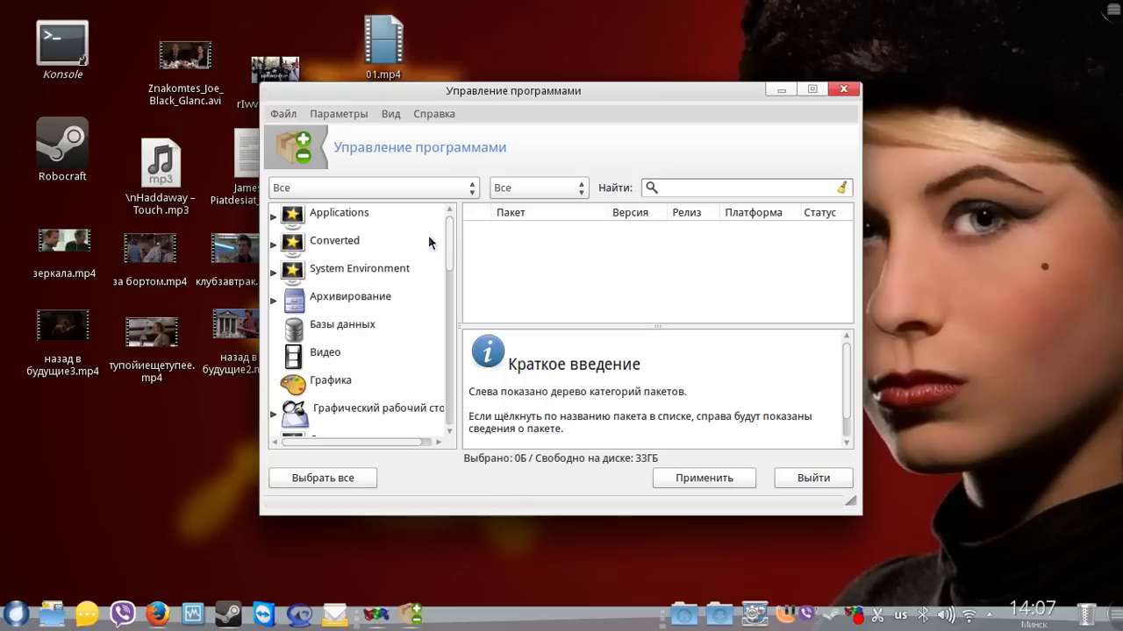
Expand the Архивирование category, list the packages under Другие, and maximize the package manager window
{"action": "left_click", "coordinate": [273, 300]}
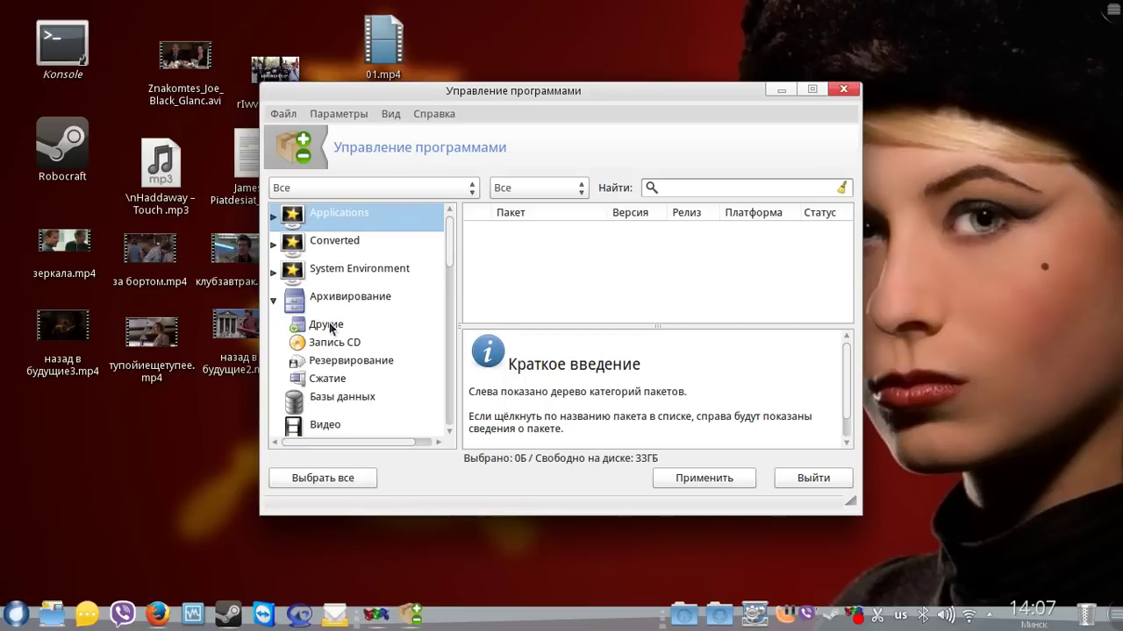
{"action": "left_click", "coordinate": [332, 324]}
{"action": "scroll", "coordinate": [605, 255], "scroll_direction": "down", "scroll_amount": 2}
{"action": "scroll", "coordinate": [603, 256], "scroll_direction": "down", "scroll_amount": 2}
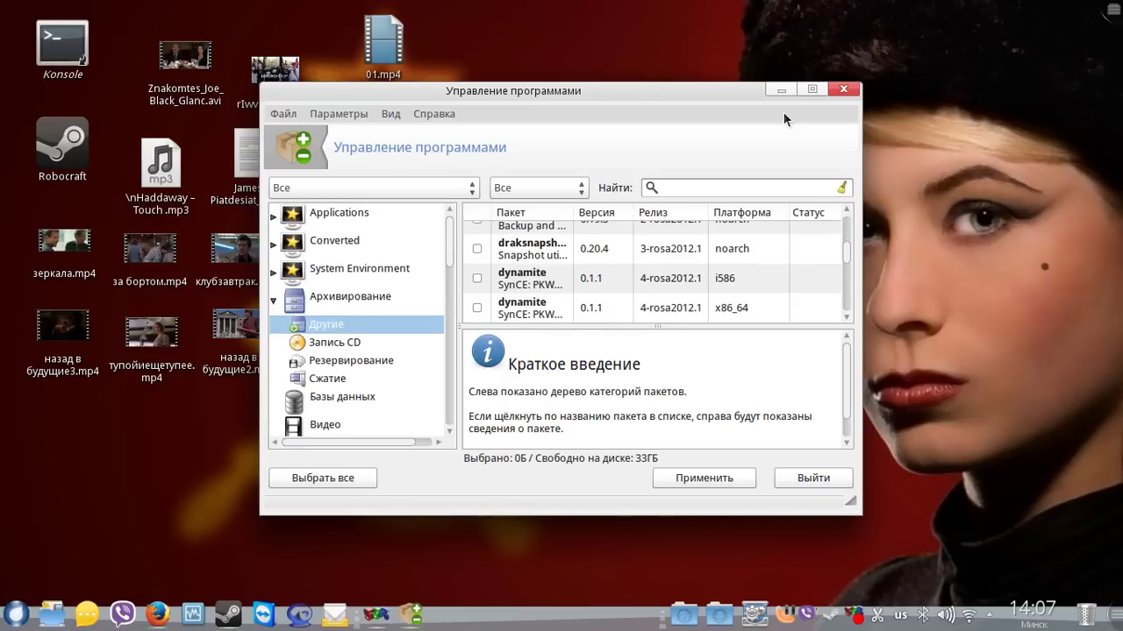
{"action": "left_click", "coordinate": [801, 90]}
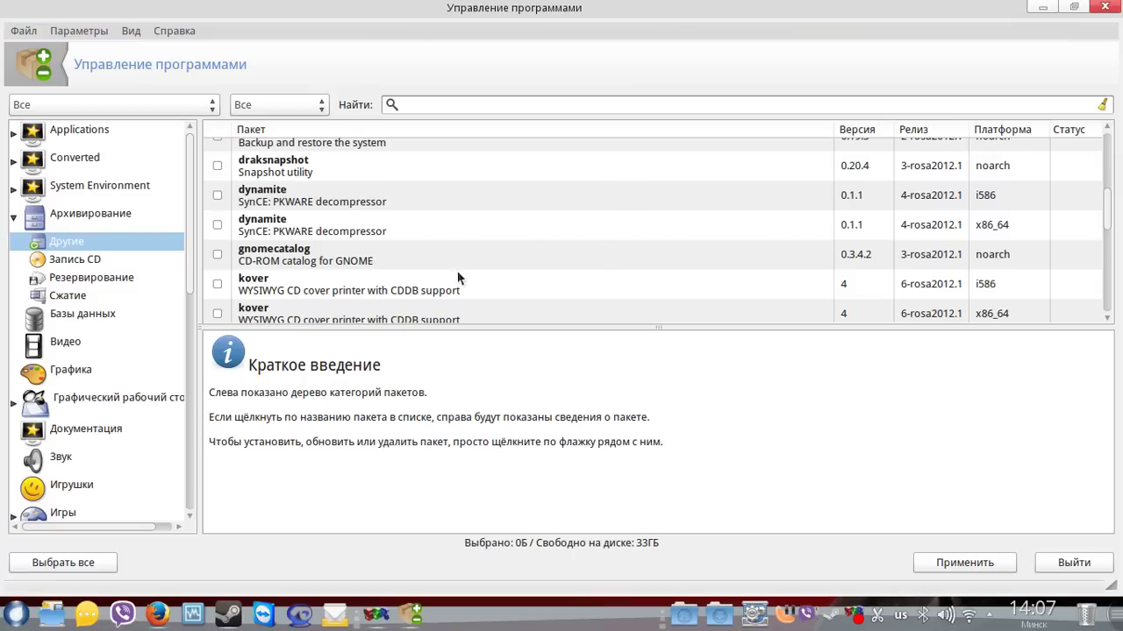
Look through the packages in the Графика category and enlarge the package list above the description pane
{"action": "left_click", "coordinate": [70, 370]}
{"action": "scroll", "coordinate": [311, 215], "scroll_direction": "down", "scroll_amount": 5}
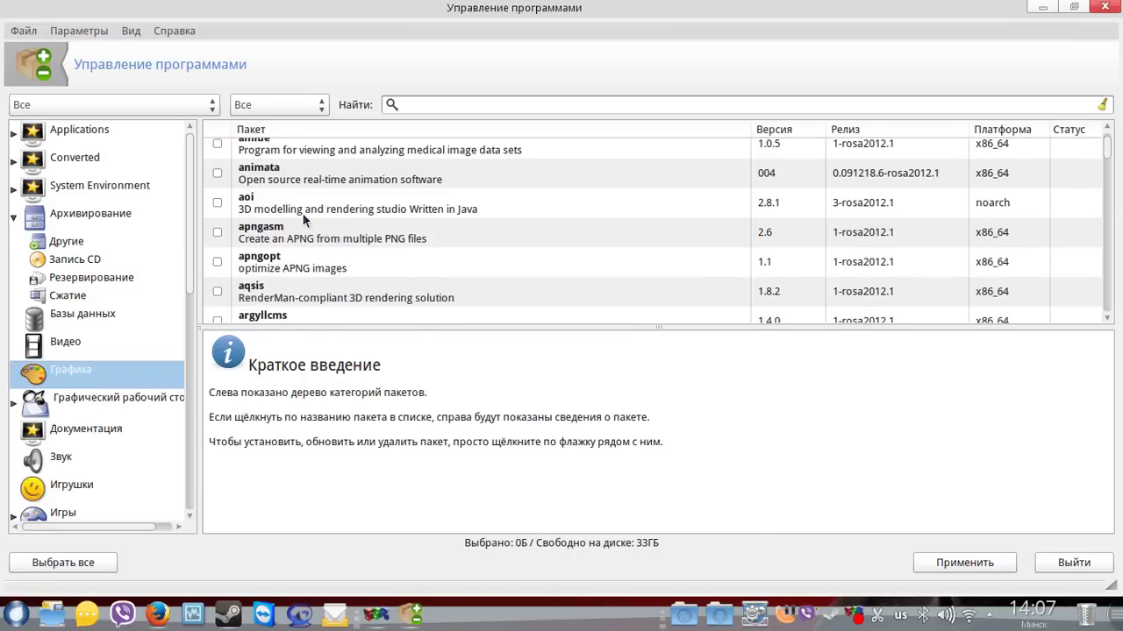
{"action": "scroll", "coordinate": [302, 219], "scroll_direction": "down", "scroll_amount": 6}
{"action": "scroll", "coordinate": [310, 226], "scroll_direction": "up", "scroll_amount": 2}
{"action": "scroll", "coordinate": [310, 233], "scroll_direction": "down", "scroll_amount": 4}
{"action": "left_click_drag", "start_coordinate": [531, 326], "coordinate": [519, 450]}
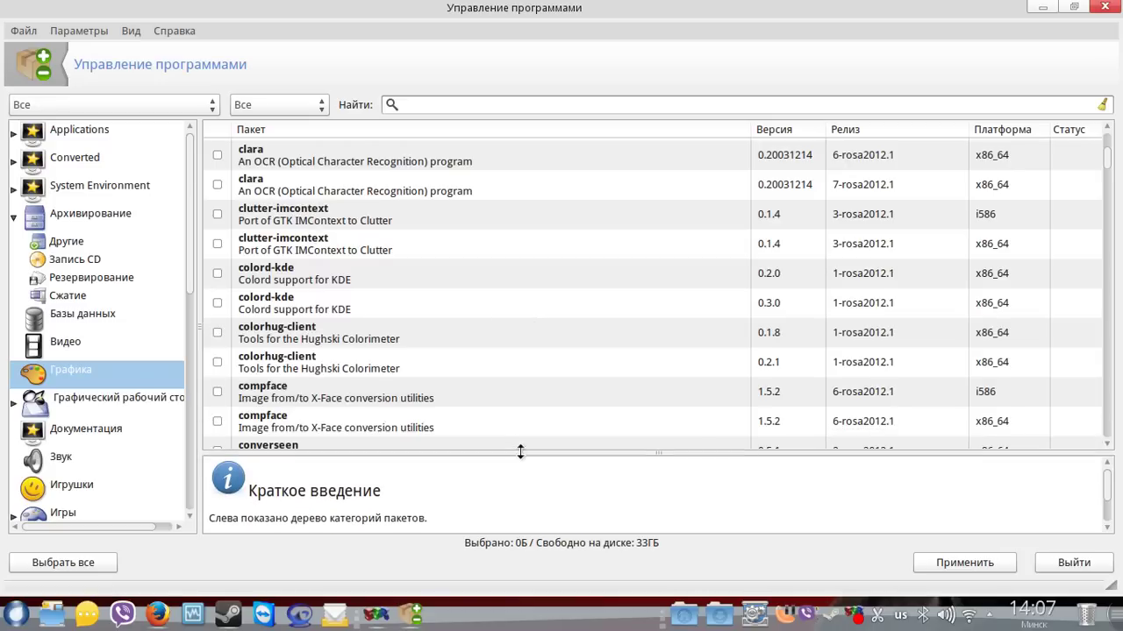
{"action": "scroll", "coordinate": [430, 279], "scroll_direction": "down", "scroll_amount": 3}
List the packages in the Видео category and look through them
{"action": "left_click", "coordinate": [65, 342]}
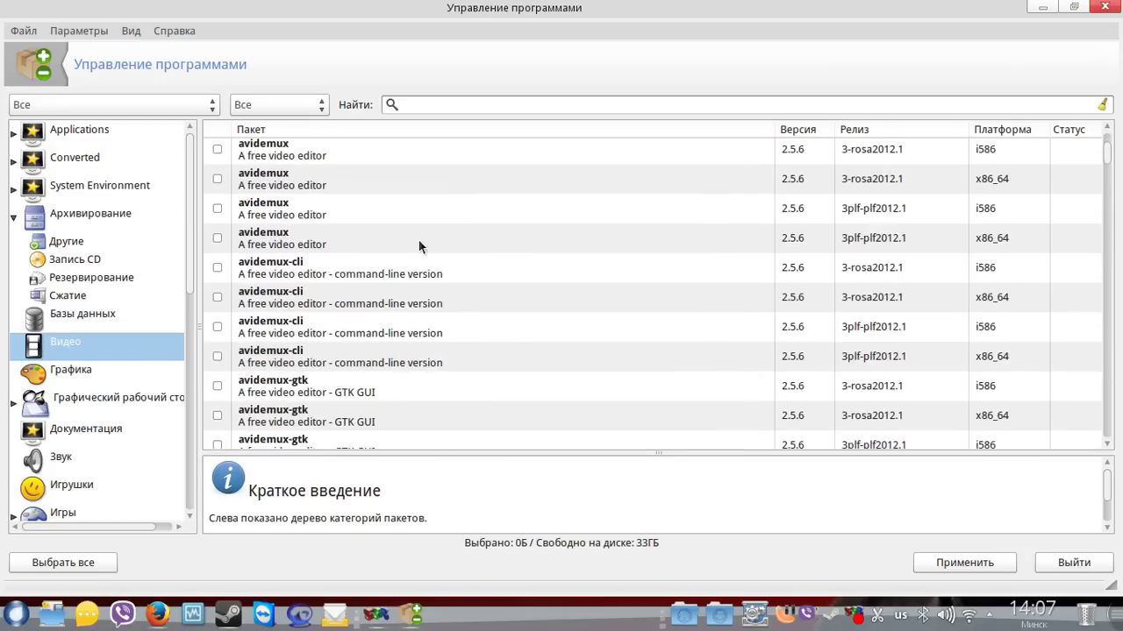
{"action": "scroll", "coordinate": [416, 240], "scroll_direction": "down", "scroll_amount": 6}
{"action": "scroll", "coordinate": [412, 249], "scroll_direction": "down", "scroll_amount": 15}
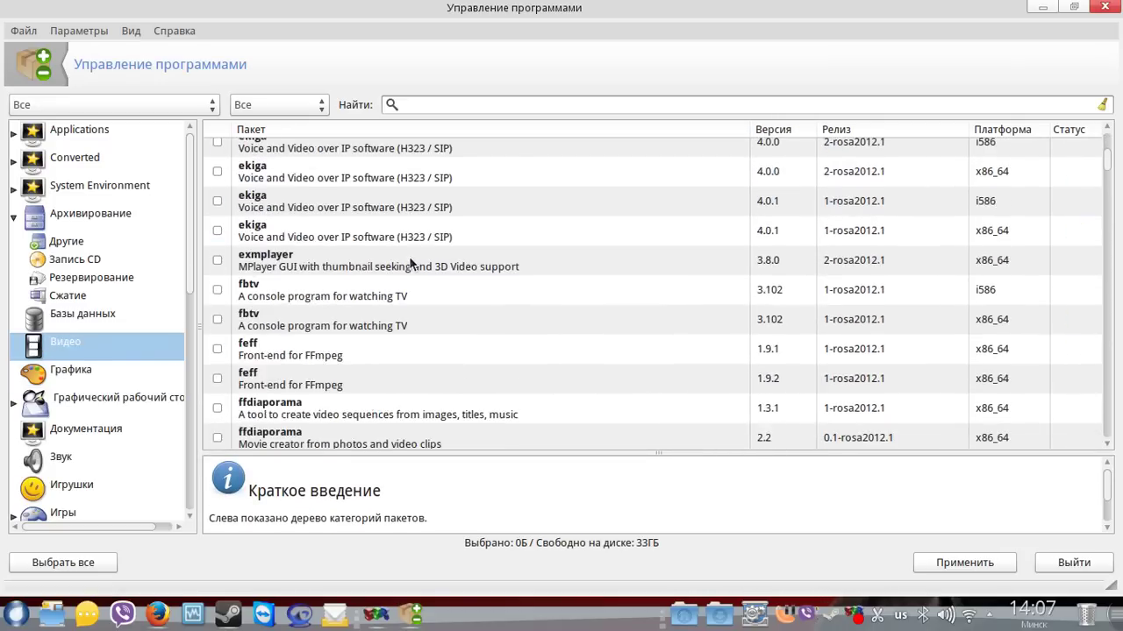
{"action": "scroll", "coordinate": [373, 277], "scroll_direction": "down", "scroll_amount": 3}
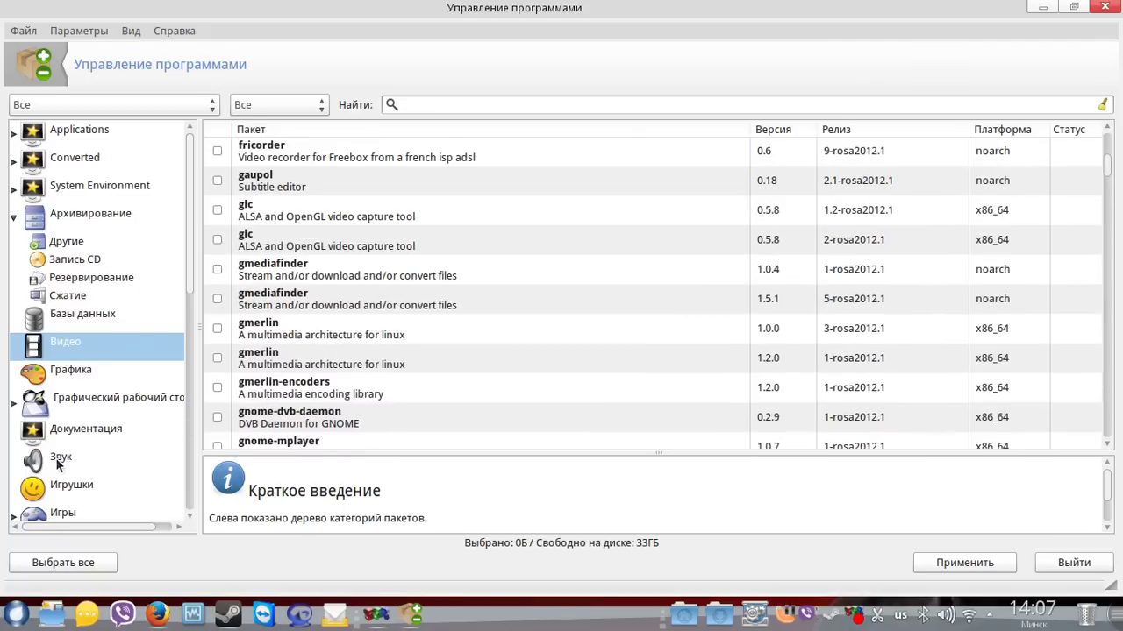
Look through the packages in the Звук and Игрушки categories
{"action": "left_click", "coordinate": [61, 456]}
{"action": "scroll", "coordinate": [472, 202], "scroll_direction": "down", "scroll_amount": 2}
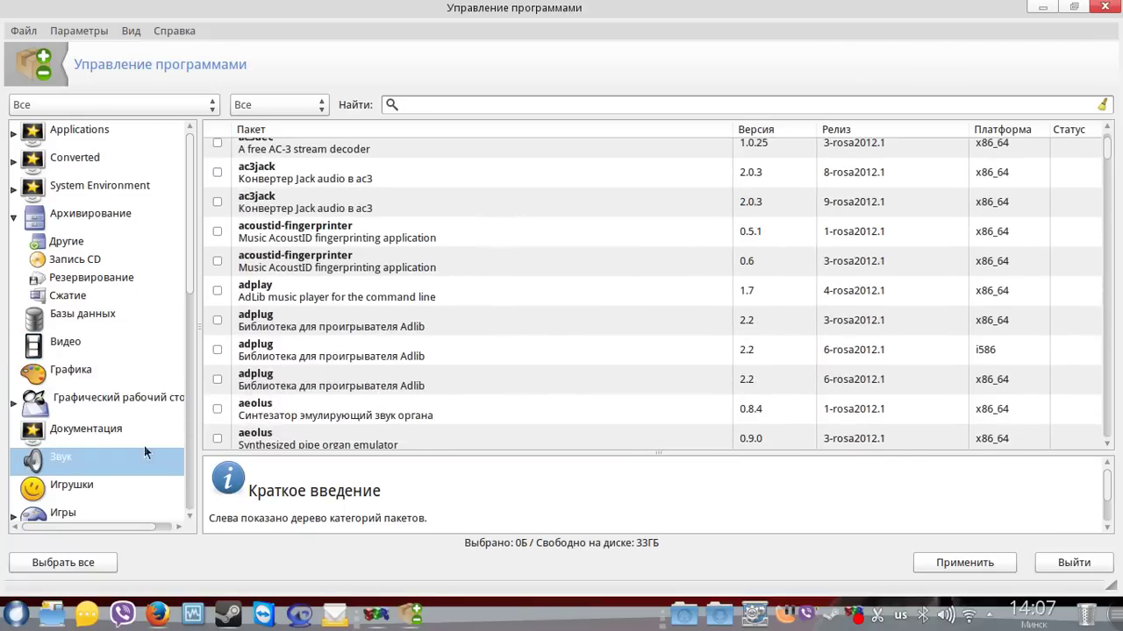
{"action": "left_click", "coordinate": [88, 490]}
{"action": "scroll", "coordinate": [490, 204], "scroll_direction": "down", "scroll_amount": 5}
{"action": "scroll", "coordinate": [490, 204], "scroll_direction": "down", "scroll_amount": 3}
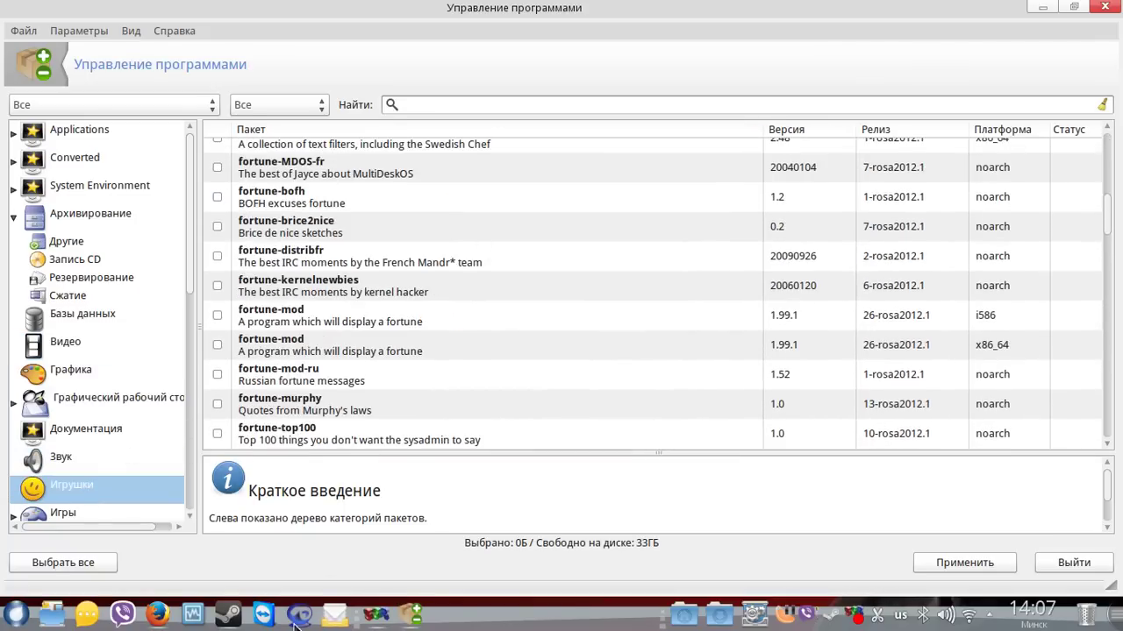
Switch to Steam, reposition its window, look through the store's game recommendations, and minimize it
{"action": "mouse_move", "coordinate": [229, 615]}
{"action": "left_click", "coordinate": [230, 579]}
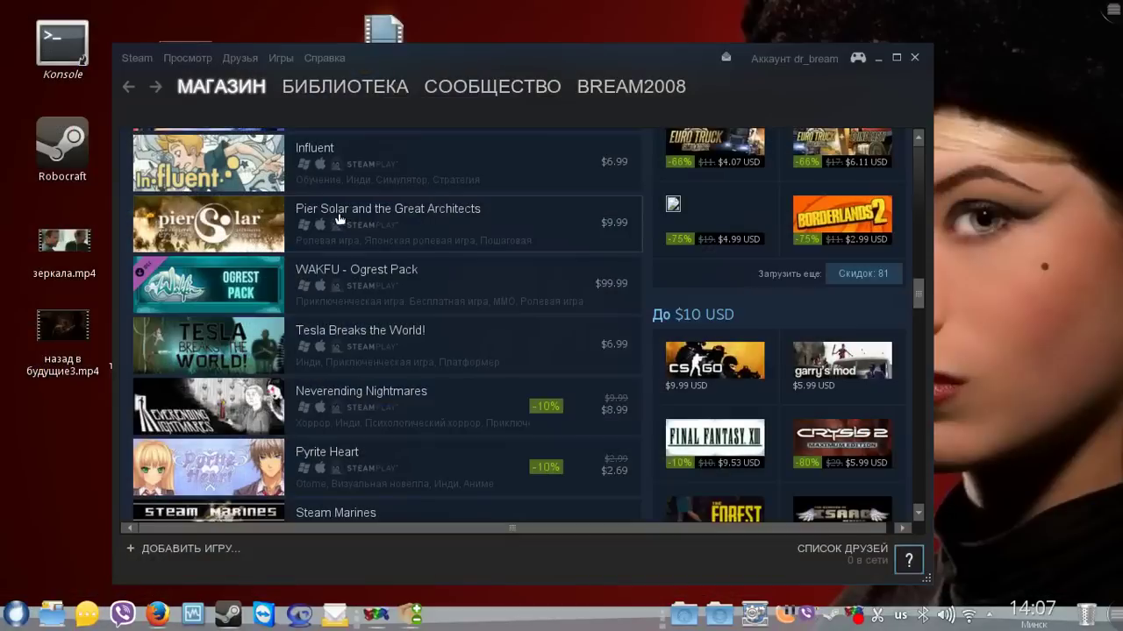
{"action": "left_click_drag", "start_coordinate": [530, 55], "coordinate": [549, 42]}
{"action": "scroll", "coordinate": [388, 324], "scroll_direction": "down", "scroll_amount": 10}
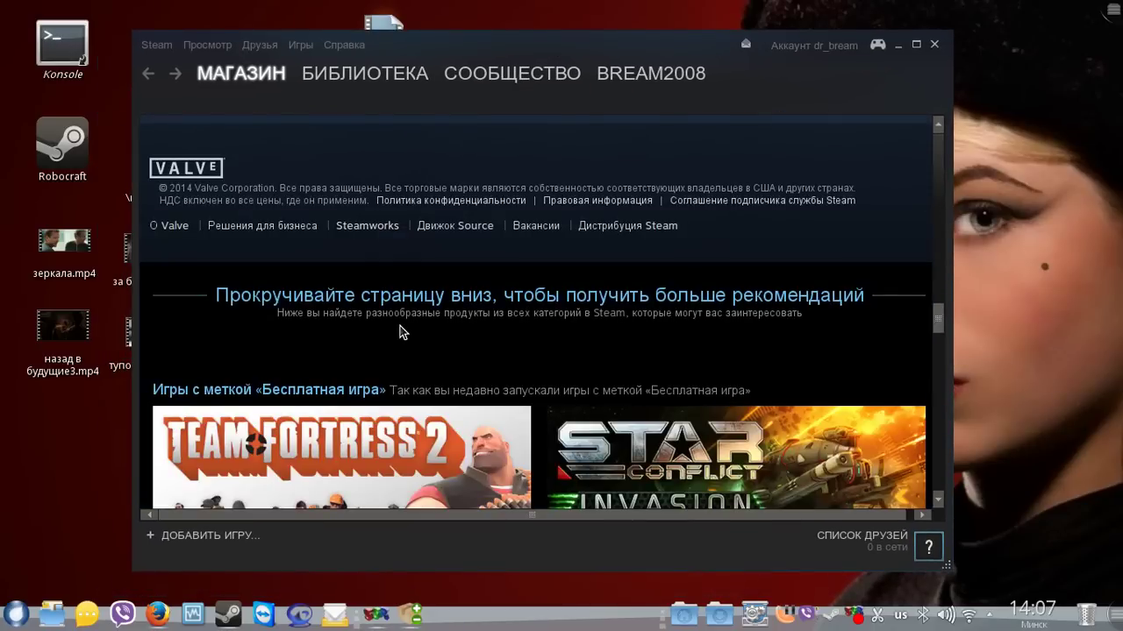
{"action": "scroll", "coordinate": [403, 332], "scroll_direction": "down", "scroll_amount": 3}
{"action": "mouse_move", "coordinate": [424, 166]}
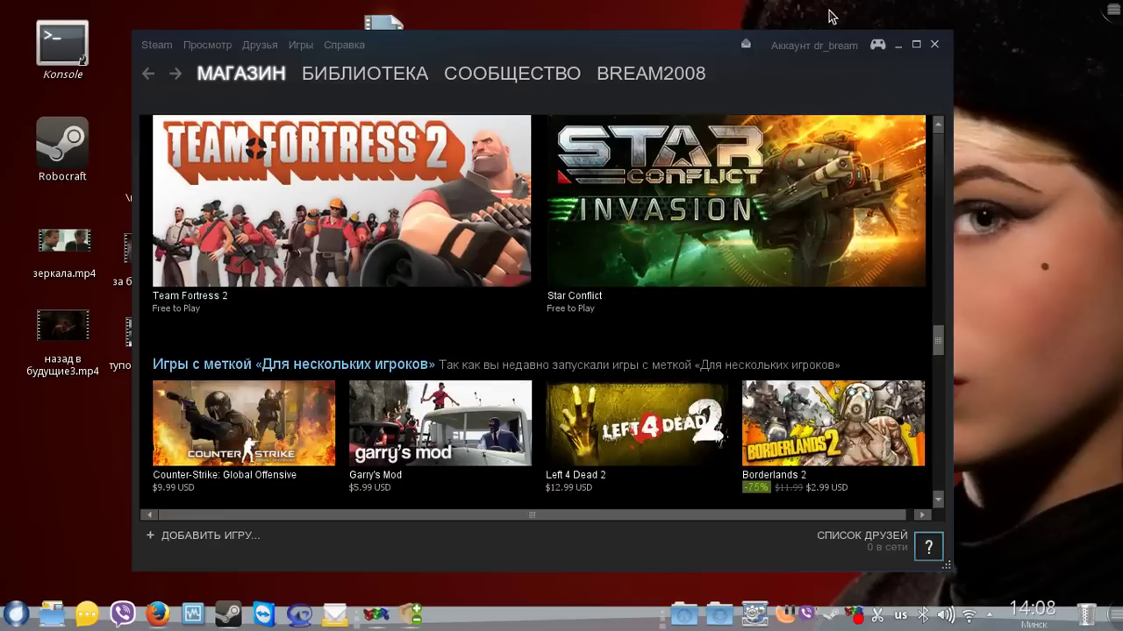
{"action": "mouse_move", "coordinate": [555, 493]}
{"action": "left_click", "coordinate": [898, 47]}
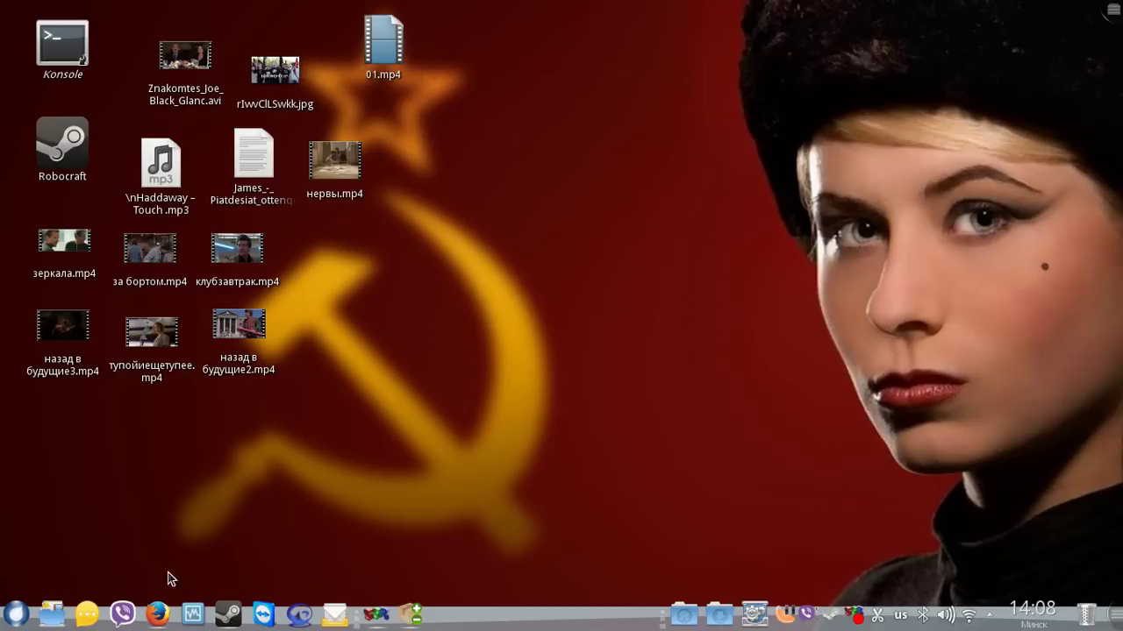
Switch to Firefox, look through the Rosalab Wiki main page with its ROSA Desktop releases and documentation, and minimize the browser
{"action": "left_click", "coordinate": [157, 616]}
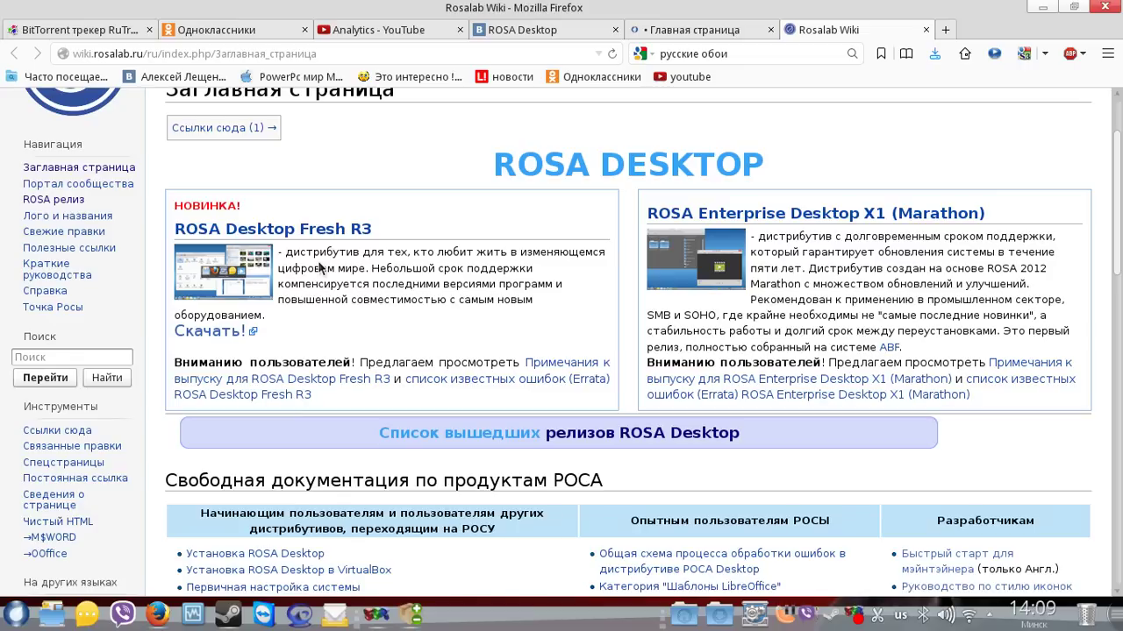
{"action": "scroll", "coordinate": [464, 272], "scroll_direction": "down", "scroll_amount": 5}
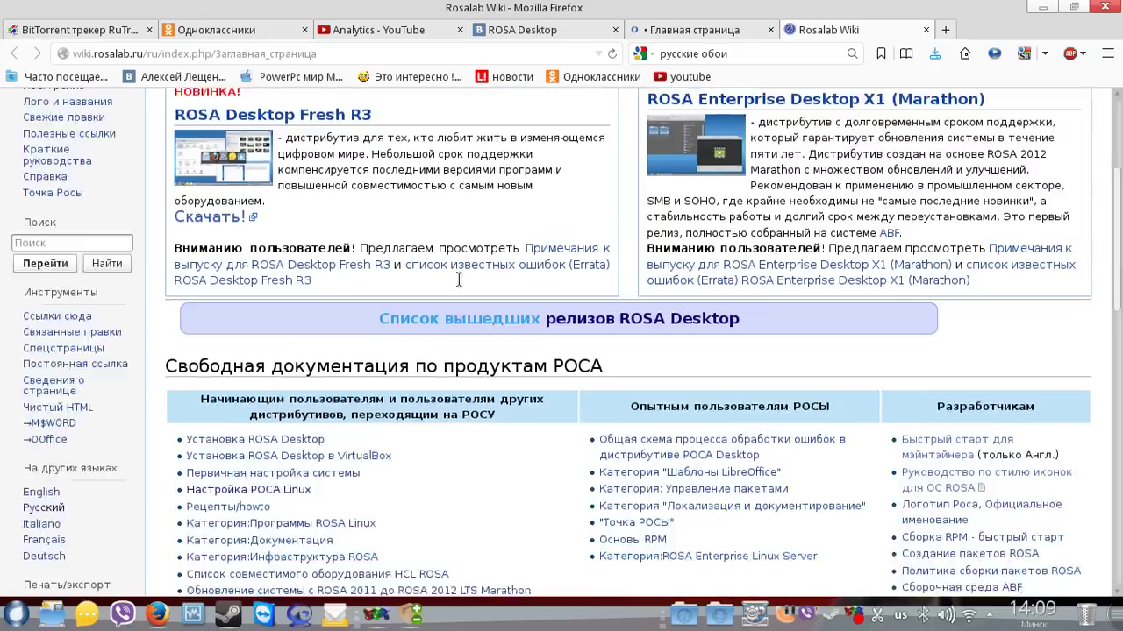
{"action": "scroll", "coordinate": [418, 277], "scroll_direction": "down", "scroll_amount": 5}
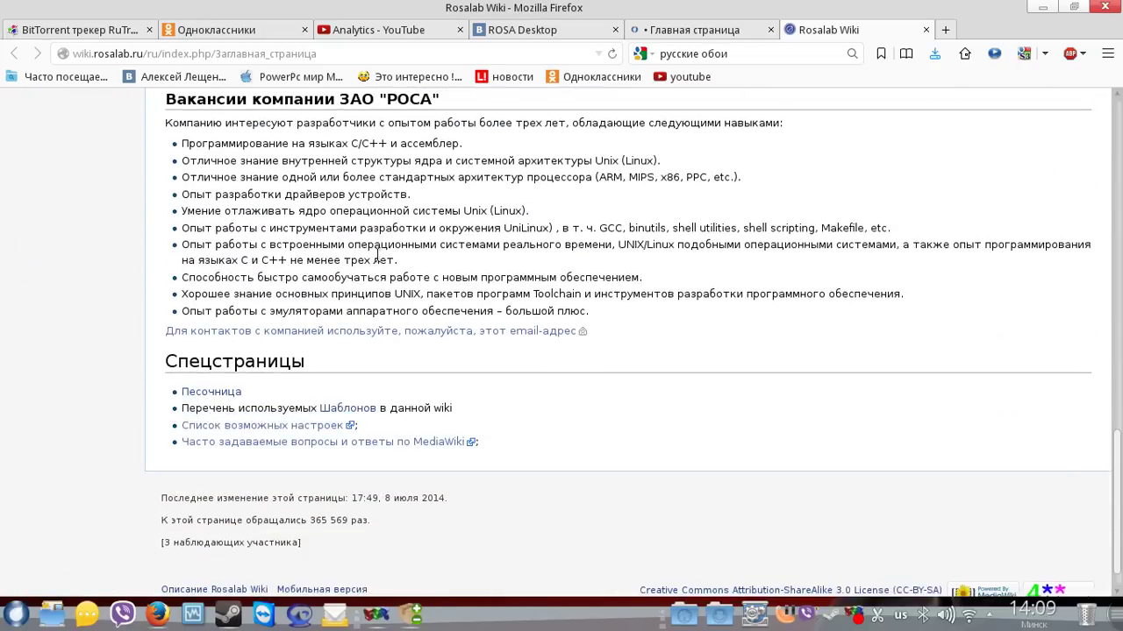
{"action": "scroll", "coordinate": [408, 264], "scroll_direction": "up", "scroll_amount": 1}
{"action": "scroll", "coordinate": [409, 263], "scroll_direction": "up", "scroll_amount": 12}
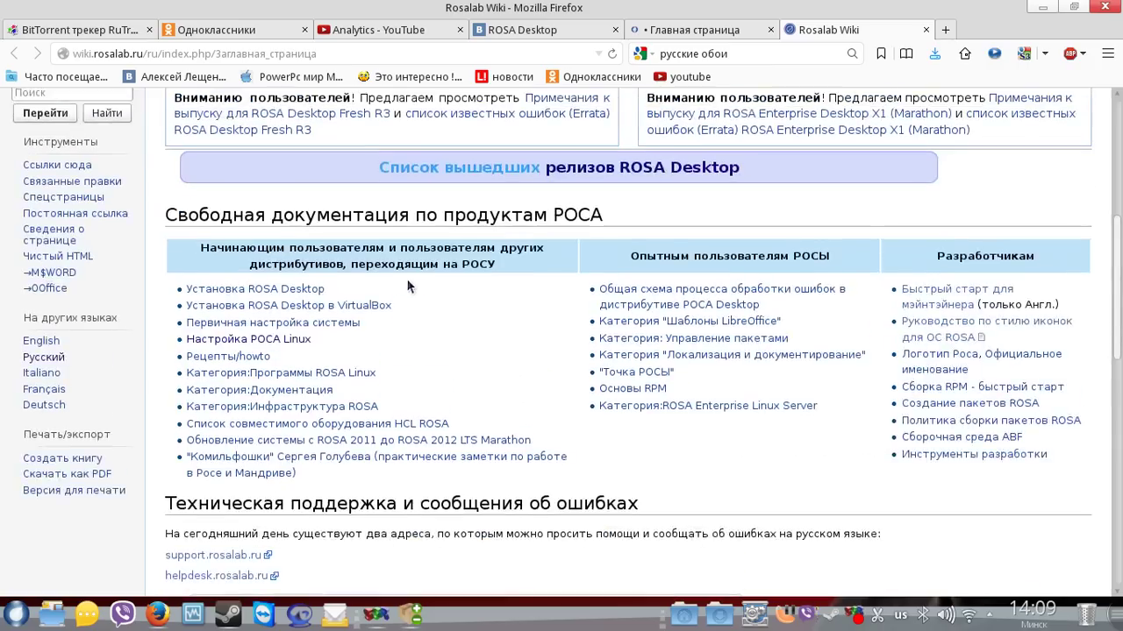
{"action": "left_click", "coordinate": [1042, 8]}
Look through the remaining package categories in Управление программами, expand the Сеть category to view its subcategories, and minimize the package manager
{"action": "scroll", "coordinate": [334, 322], "scroll_direction": "down", "scroll_amount": 3}
{"action": "scroll", "coordinate": [101, 386], "scroll_direction": "down", "scroll_amount": 6}
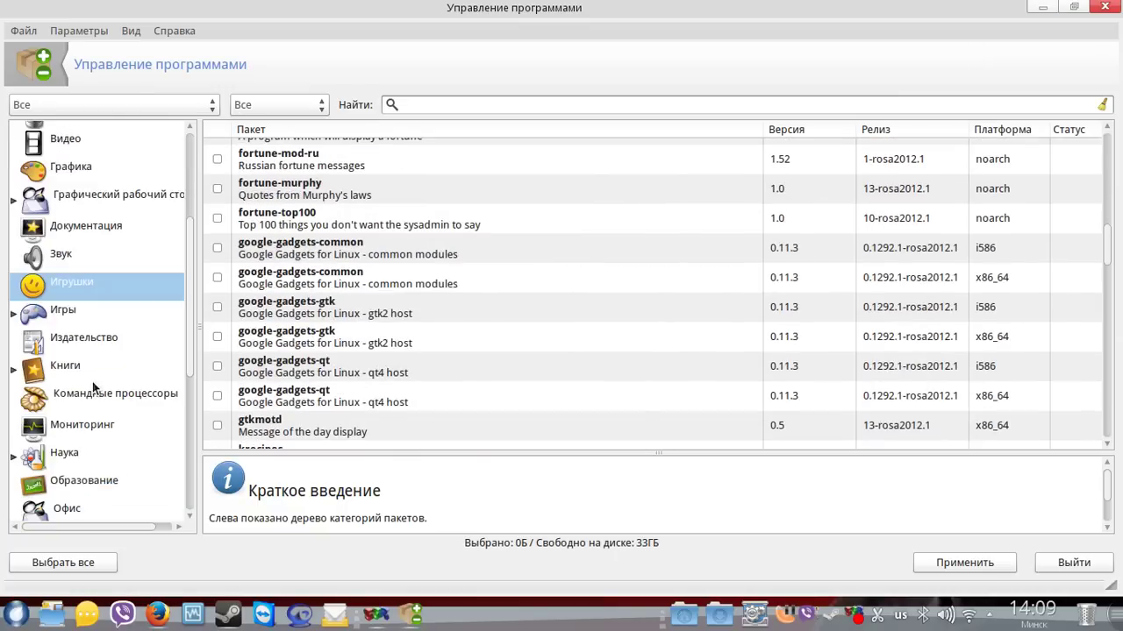
{"action": "scroll", "coordinate": [77, 439], "scroll_direction": "down", "scroll_amount": 3}
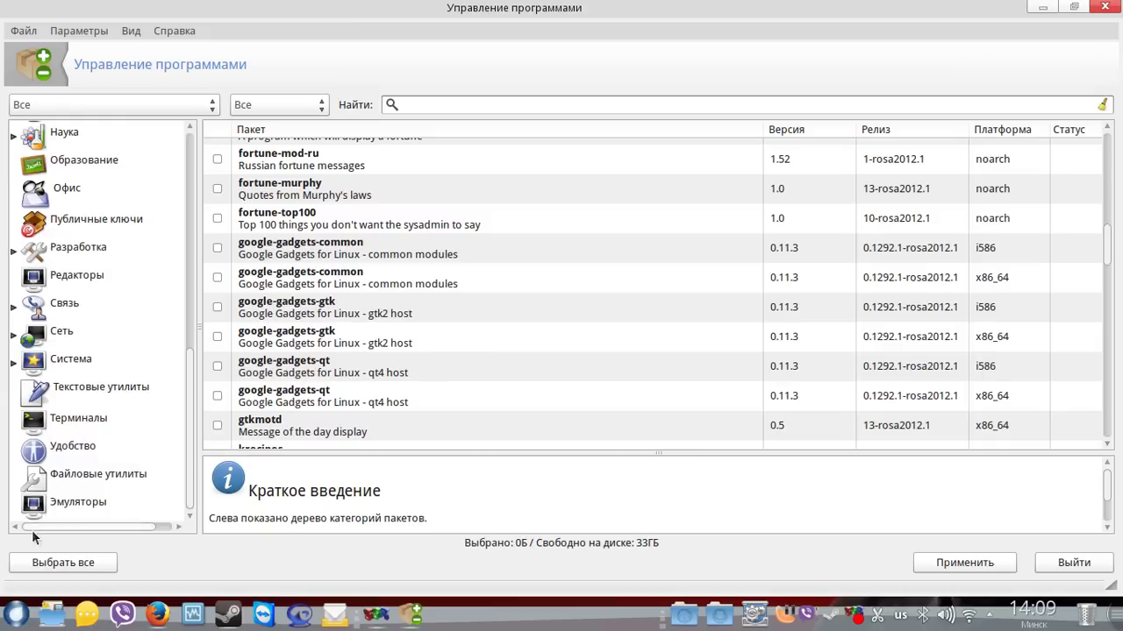
{"action": "left_click", "coordinate": [15, 340]}
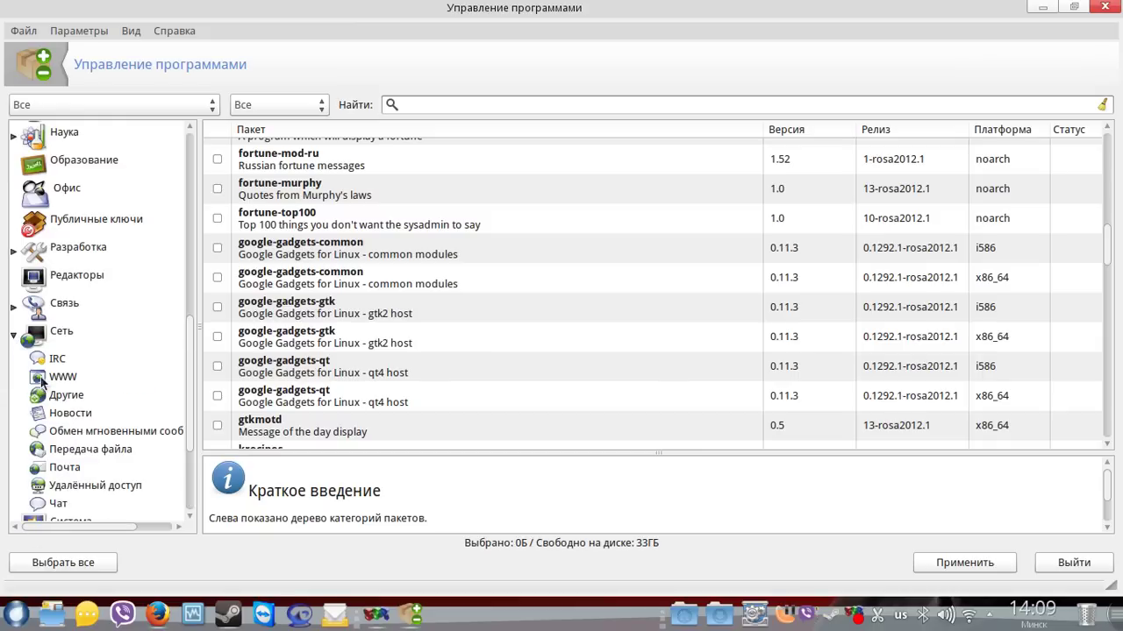
{"action": "scroll", "coordinate": [43, 381], "scroll_direction": "down", "scroll_amount": 5}
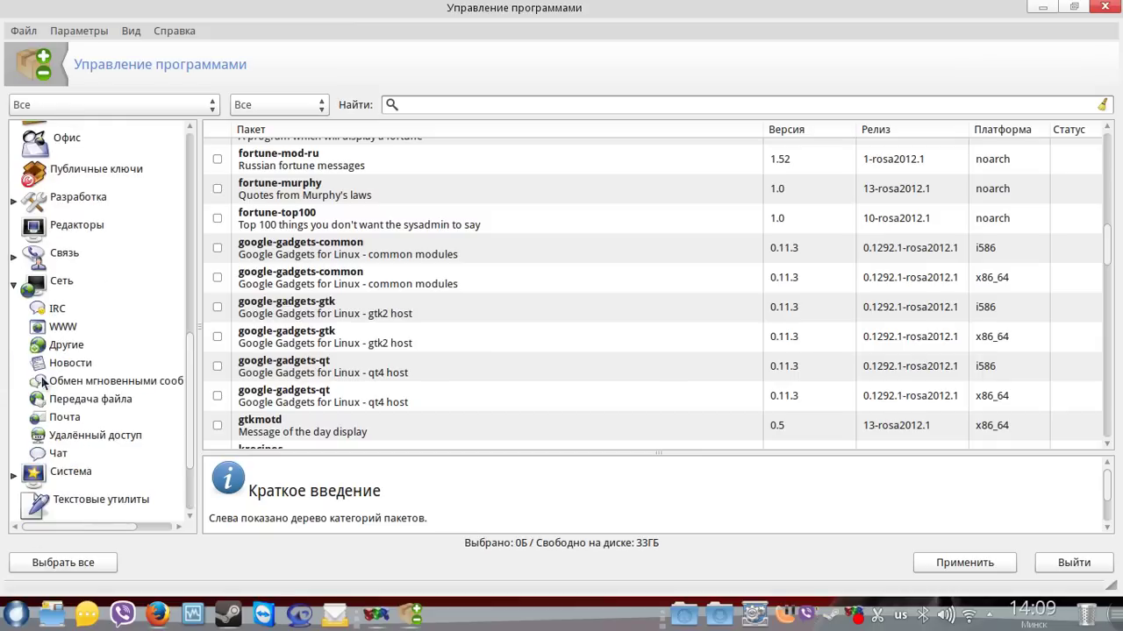
{"action": "left_click", "coordinate": [1043, 7]}
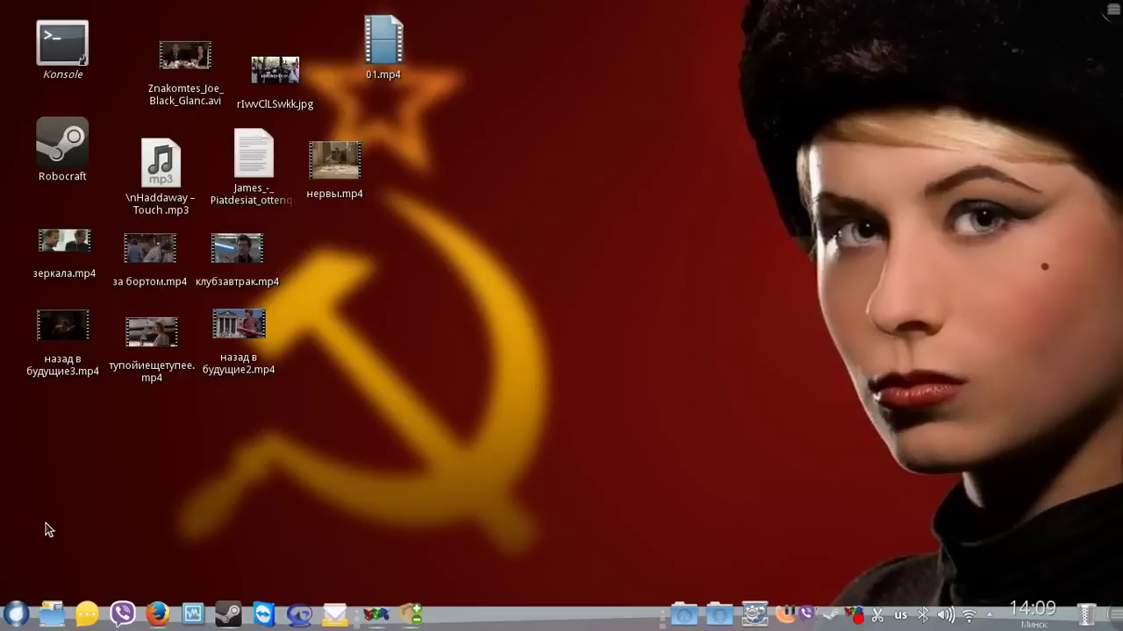
Open the launcher's Приложения view, look through all three pages of installed programs, and close the launcher
{"action": "left_click", "coordinate": [15, 614]}
{"action": "left_click", "coordinate": [471, 576]}
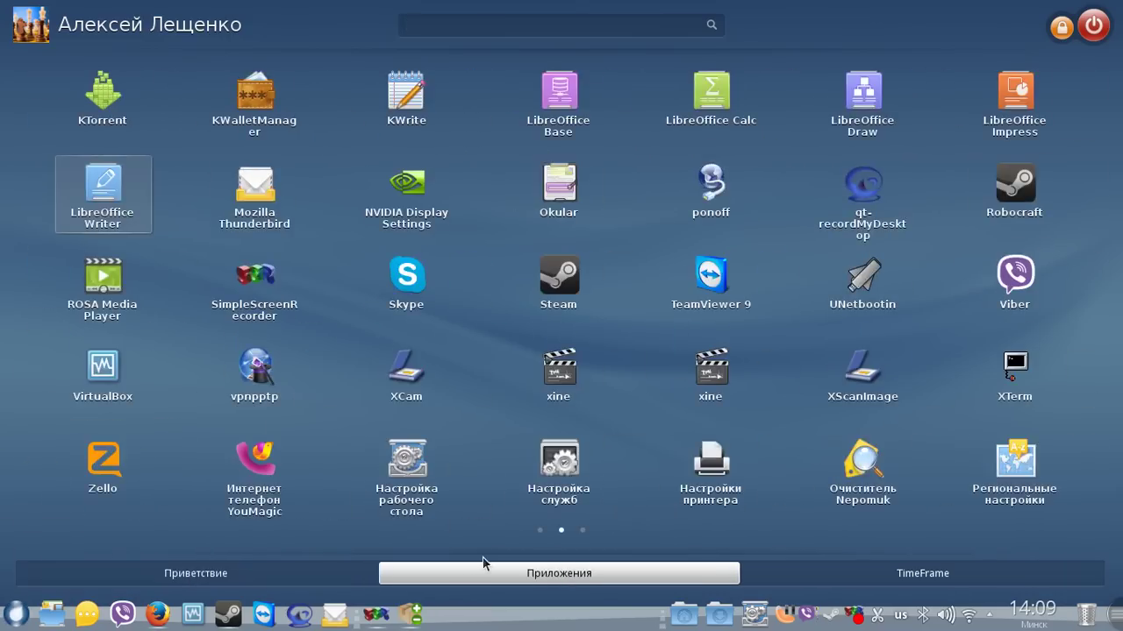
{"action": "left_click", "coordinate": [582, 531]}
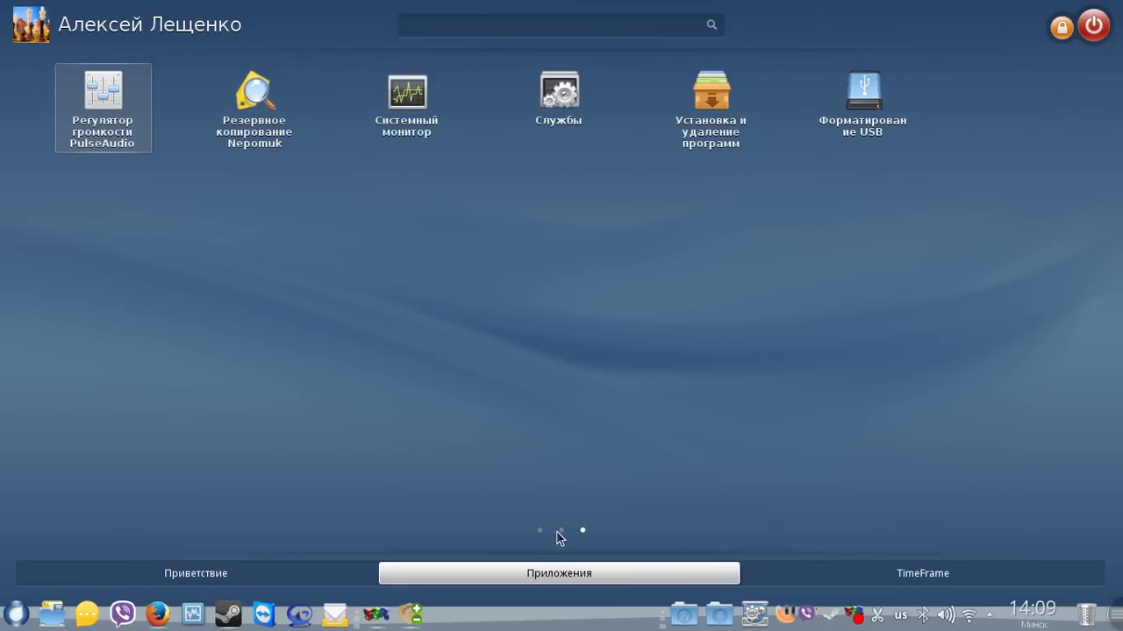
{"action": "left_click", "coordinate": [562, 530]}
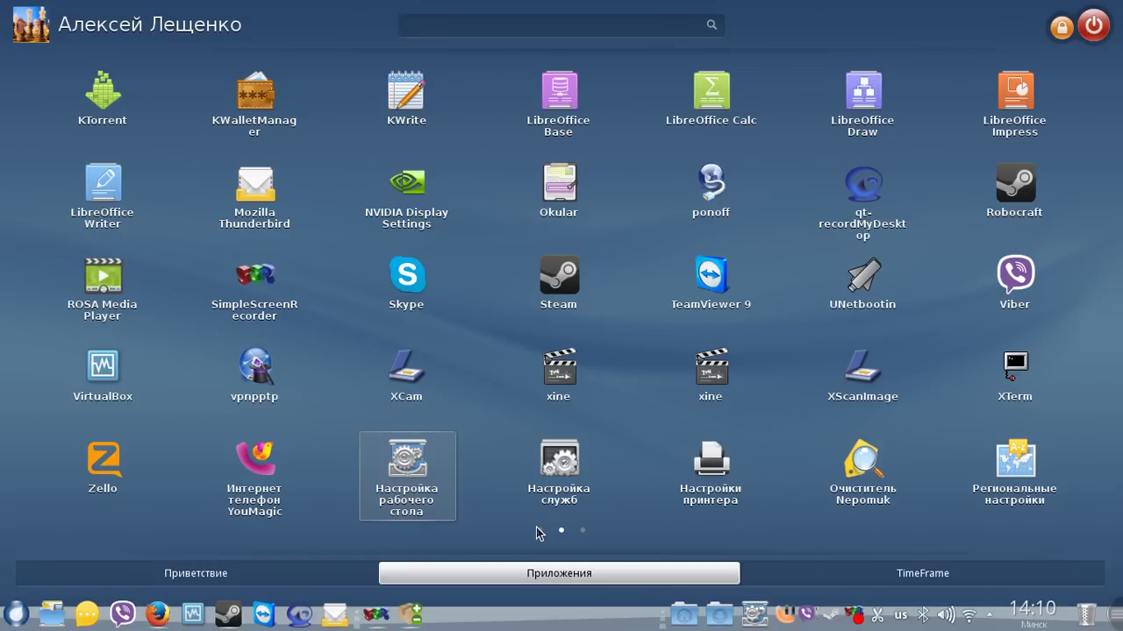
{"action": "left_click", "coordinate": [539, 530]}
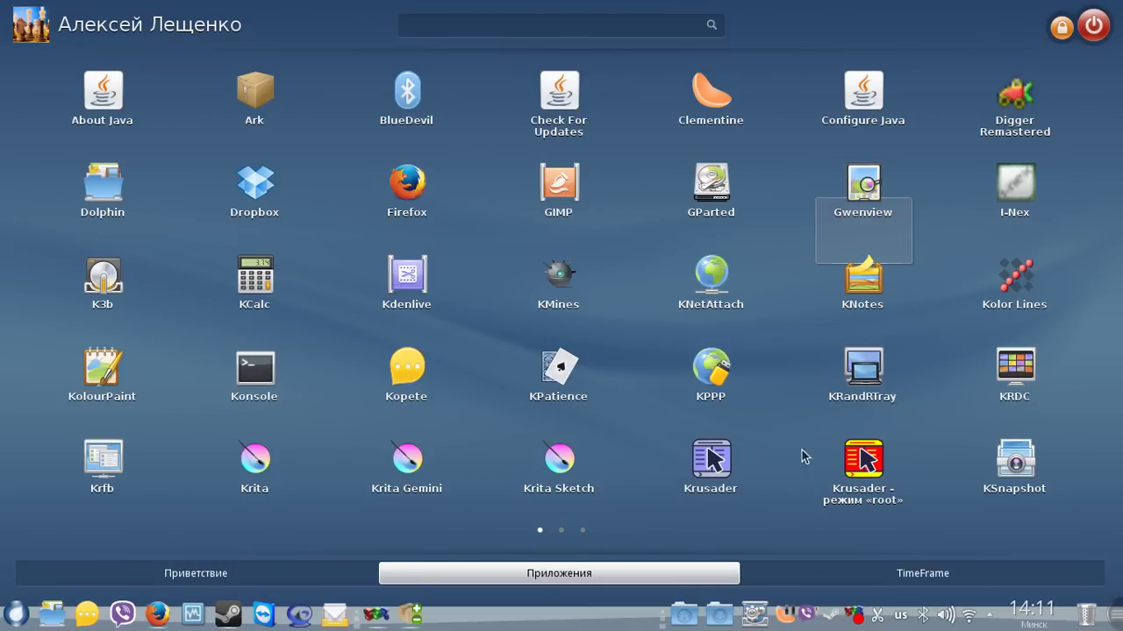
{"action": "left_click", "coordinate": [431, 452]}
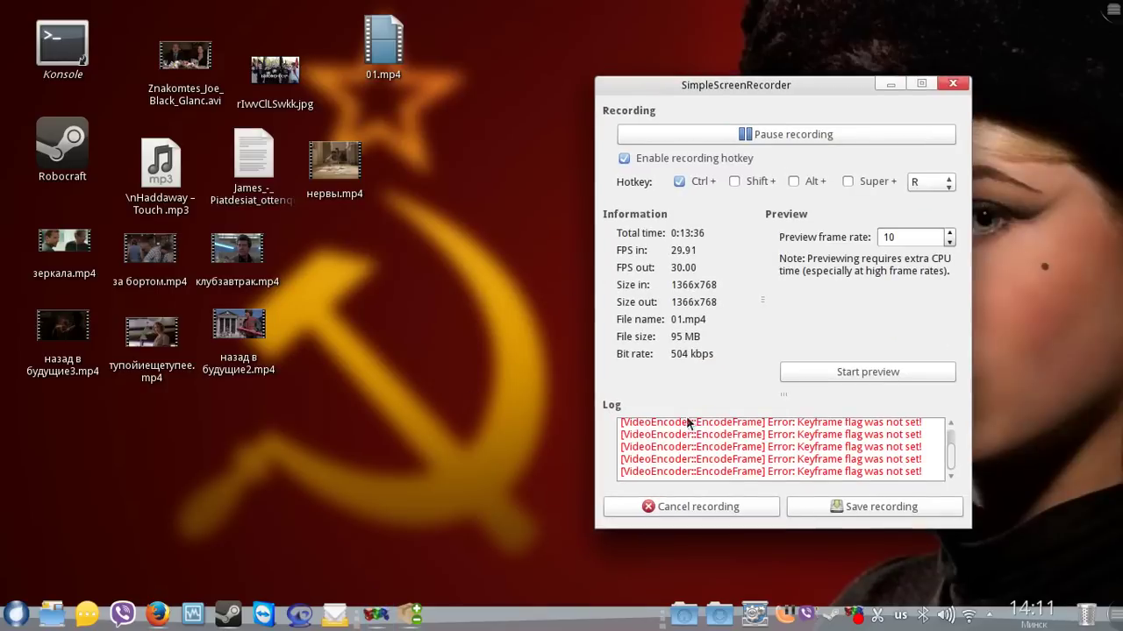